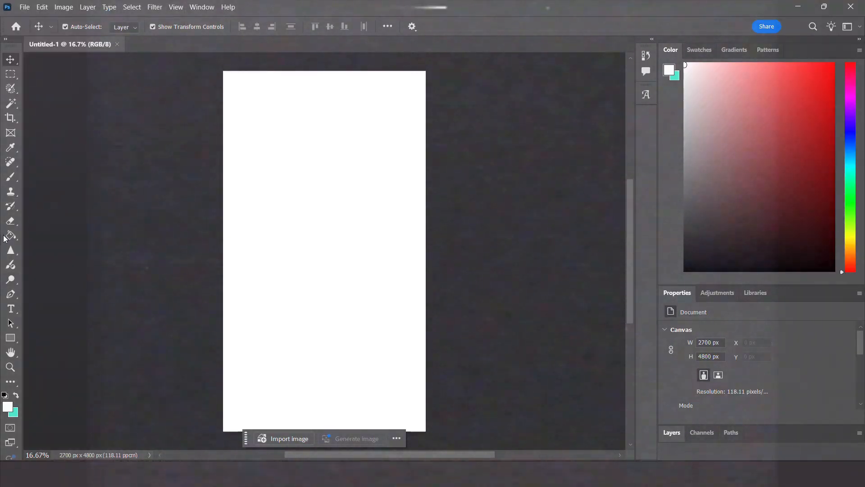
- Set the foreground colour to near-black #0c0b0b and fill the blank white canvas with it
click(9, 238)
click(7, 407)
click(407, 344)
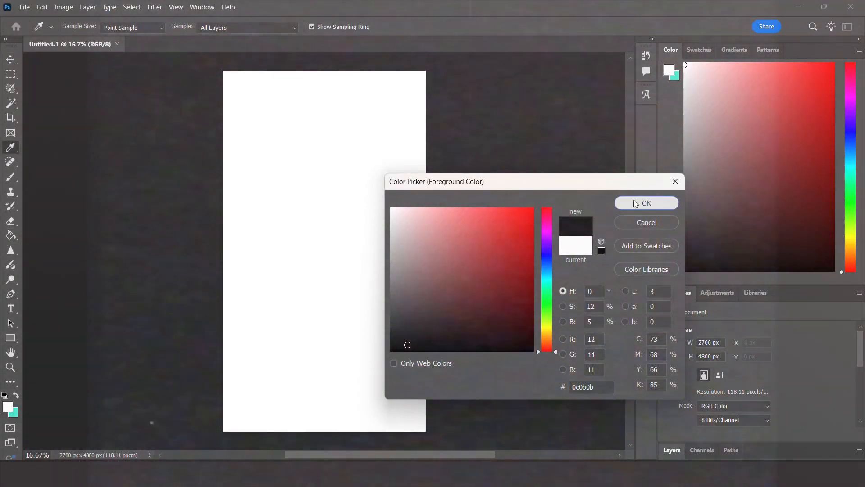
click(646, 203)
click(353, 189)
key(m)
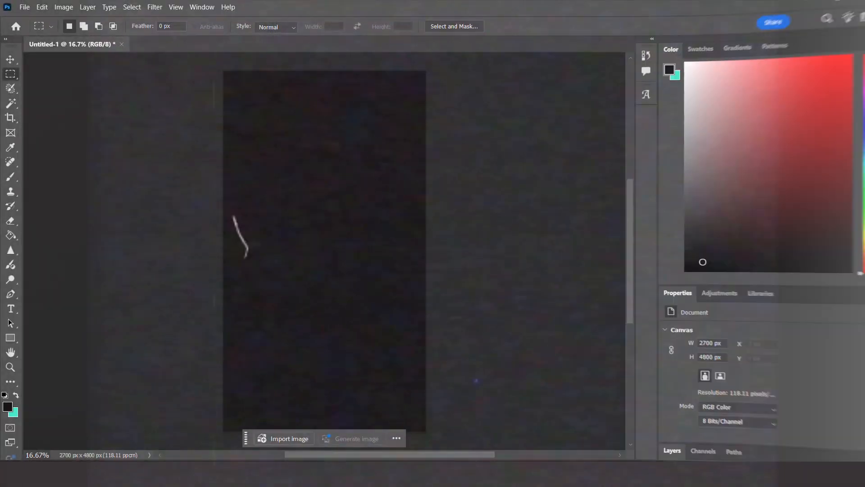
- Draw a dark grey vertical strip about 303 × 4786 px along the canvas's left part and place a duplicate on its right side
right_click(11, 339)
click(54, 347)
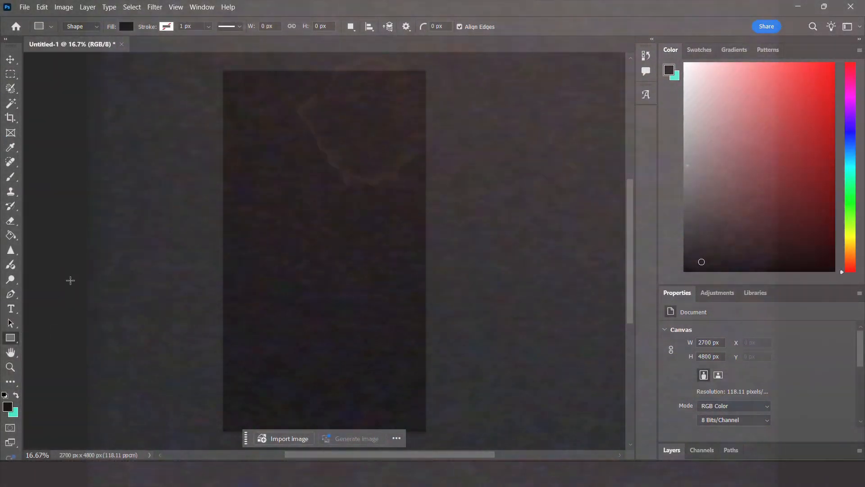
click(126, 26)
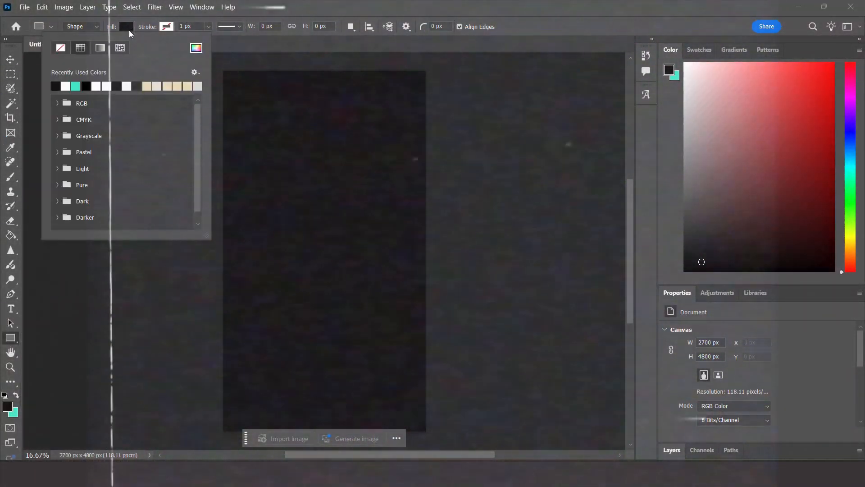
click(136, 85)
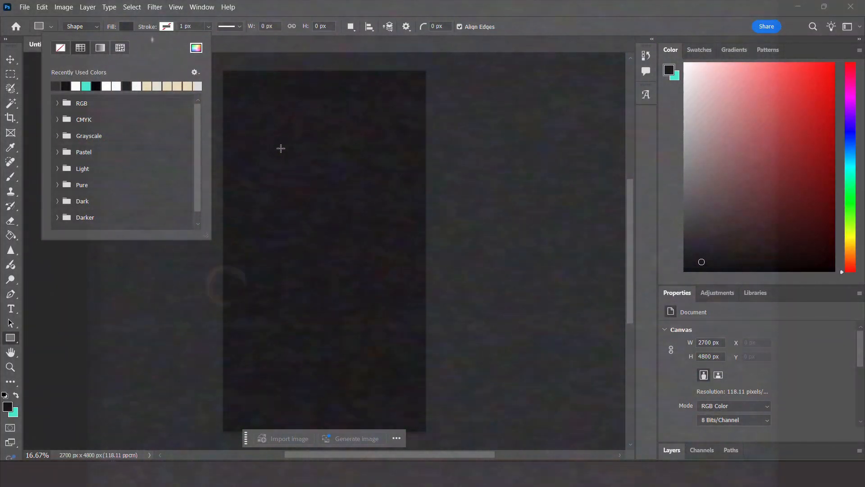
drag(253, 72, 276, 431)
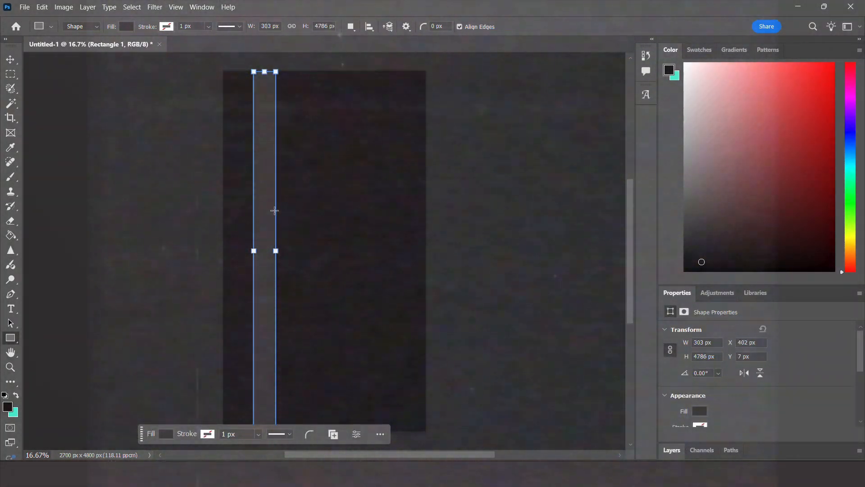
key(ctrl+j)
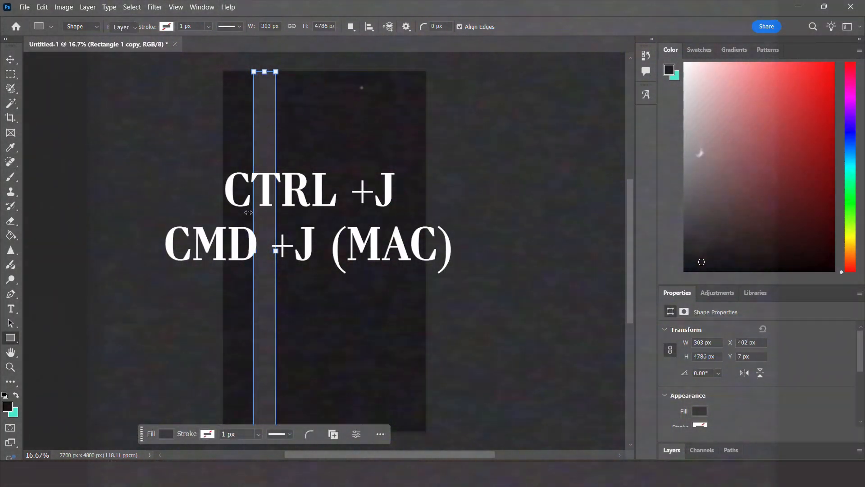
drag(266, 217, 370, 217)
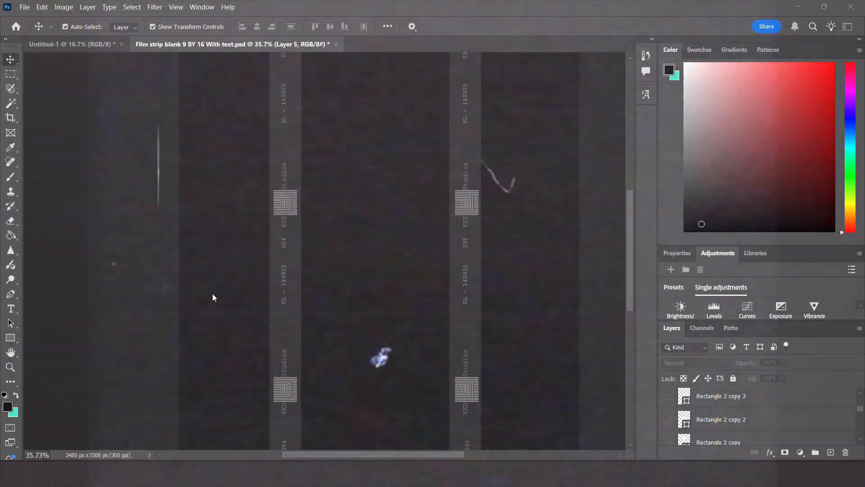
- Draw a white borderless rectangle between the two film strips as a photo frame in the film strip document
click(12, 338)
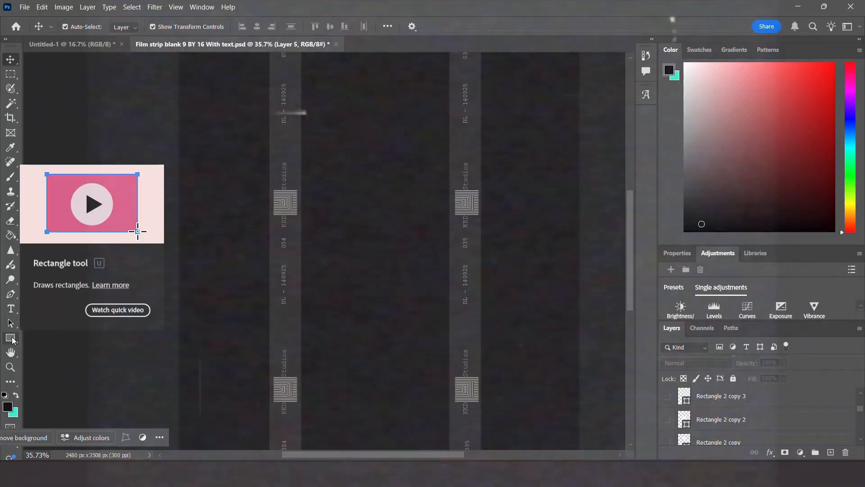
click(11, 338)
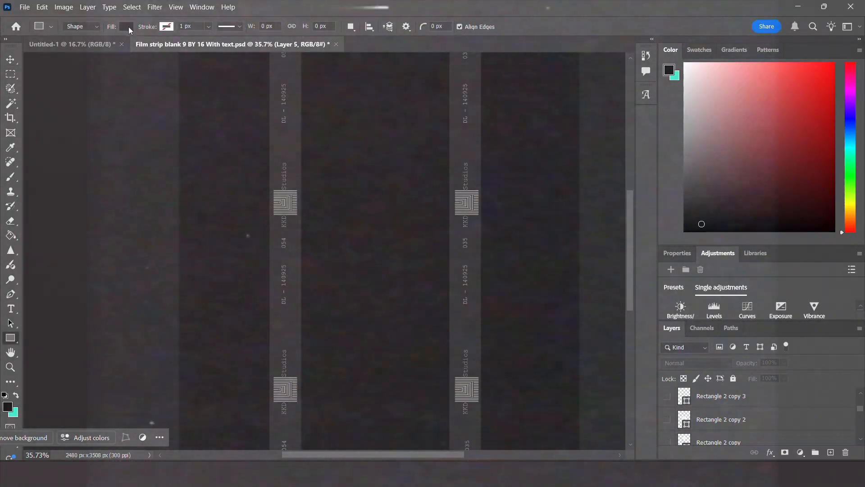
click(128, 28)
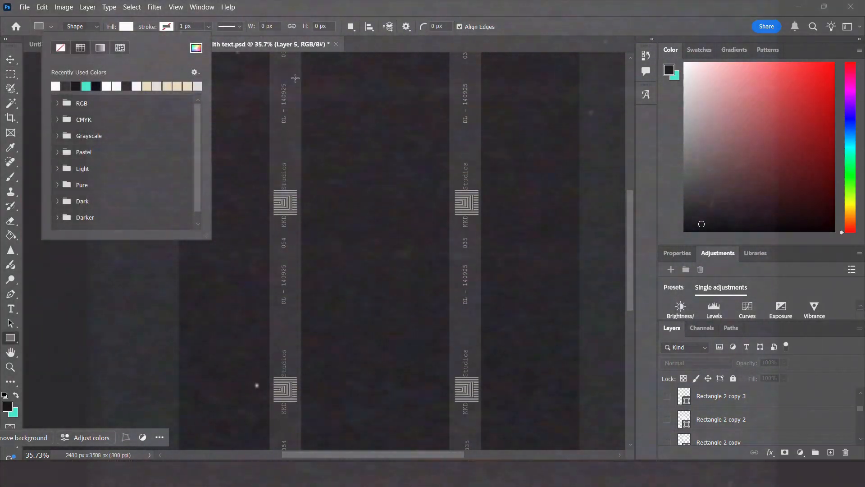
drag(312, 59, 325, 81)
drag(457, 143, 437, 138)
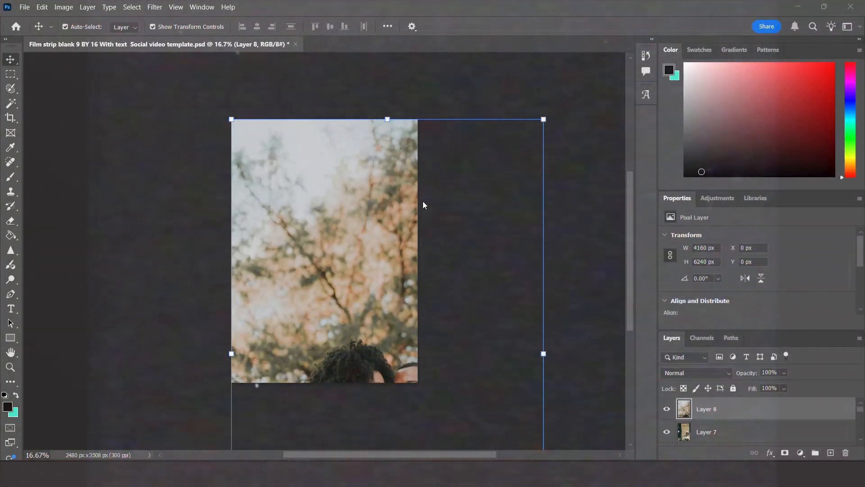
- Scale the oversized couple photo on Layer 8 down to about 29.81% width and 26.60% height
scroll(422, 199, down, 4)
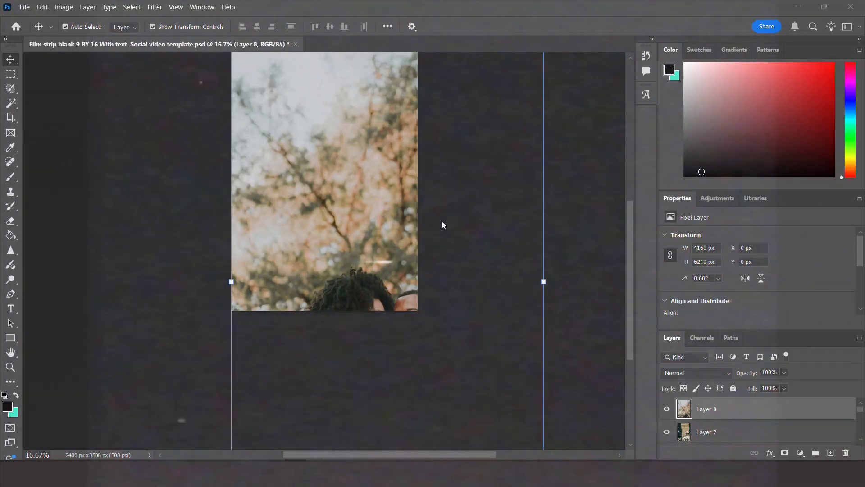
scroll(444, 171, up, 1)
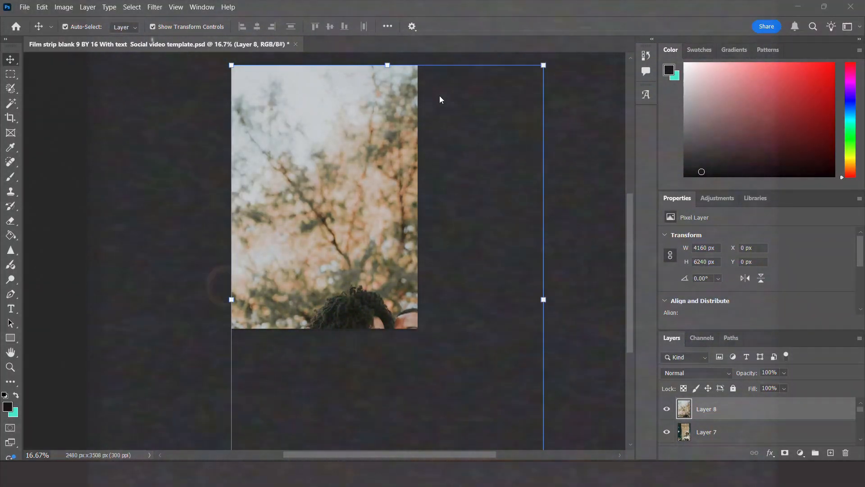
scroll(531, 269, down, 2)
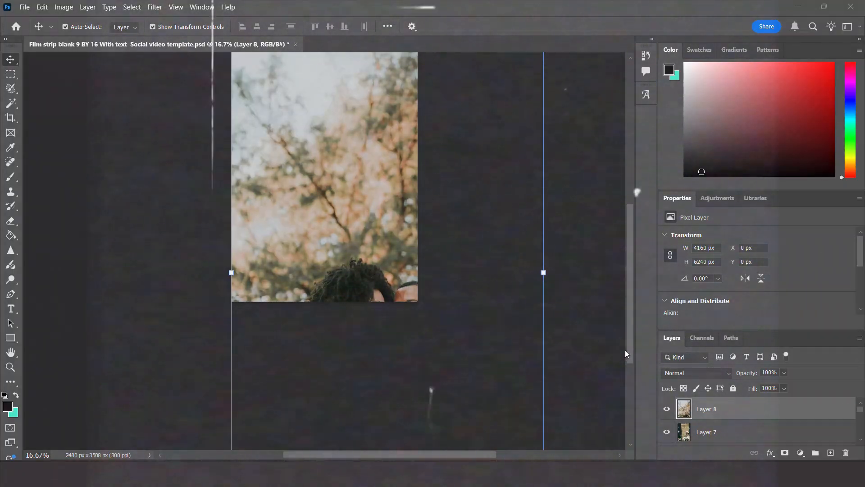
drag(631, 344, 622, 364)
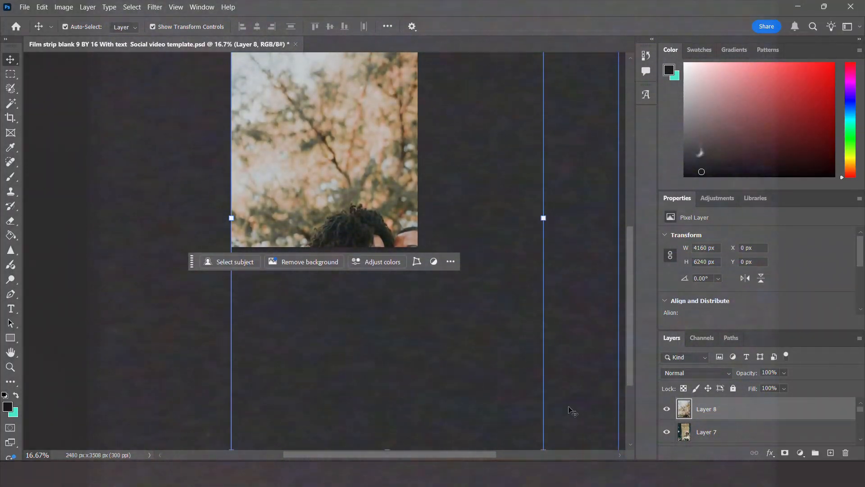
scroll(597, 383, down, 1)
drag(544, 434, 324, 89)
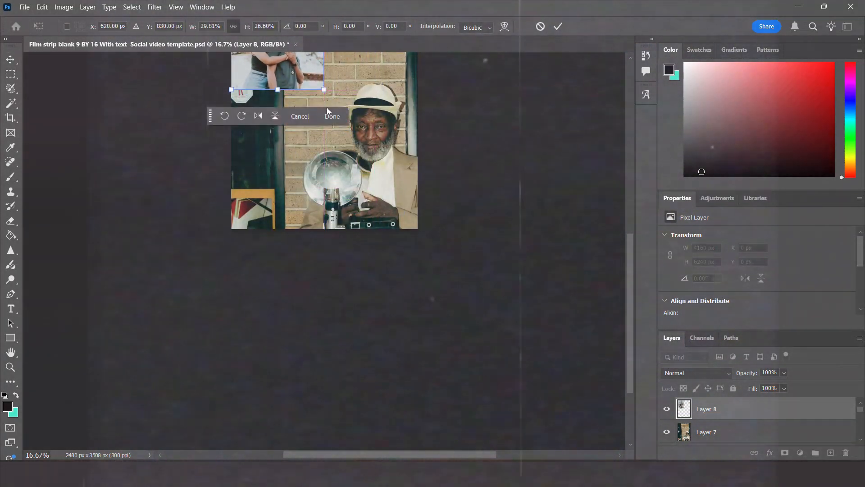
- Scale down the photos on Layer 7 and Layer 6, with Layer 7 at about 36.65% width and 32.12% height
click(763, 439)
drag(532, 413, 340, 110)
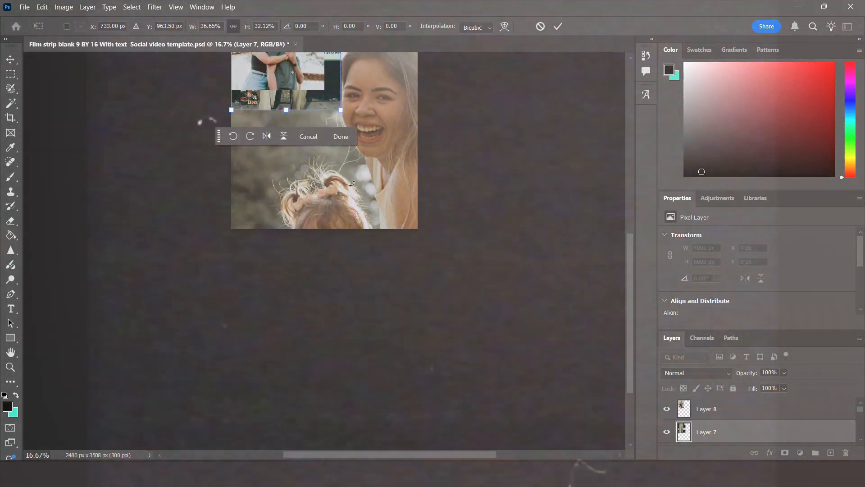
scroll(739, 422, down, 2)
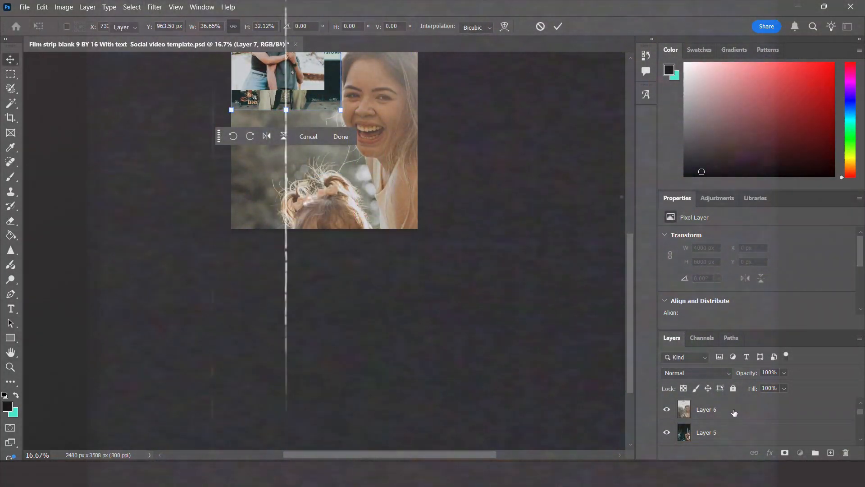
click(735, 413)
drag(532, 415, 346, 139)
- Scale the blue car photo on Layer 5 to about 13.66% width and place it over the top frame of the right column
click(706, 432)
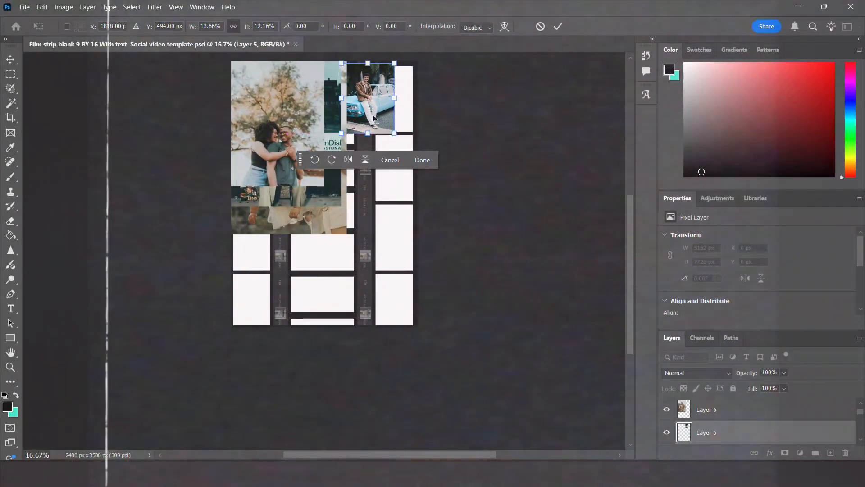
drag(367, 101, 394, 102)
drag(328, 101, 327, 101)
click(447, 160)
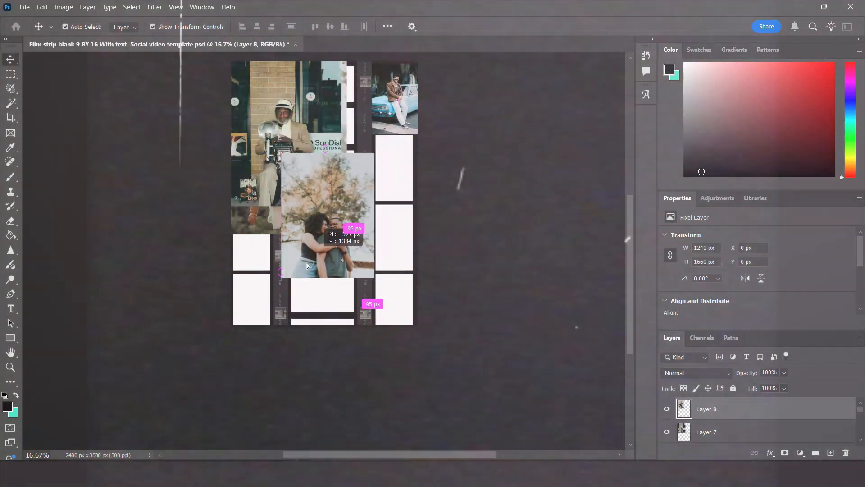
- Scale the couple photo to about 59.44% width and place it over the third frame of the right column
drag(307, 263, 405, 243)
key(ctrl+t)
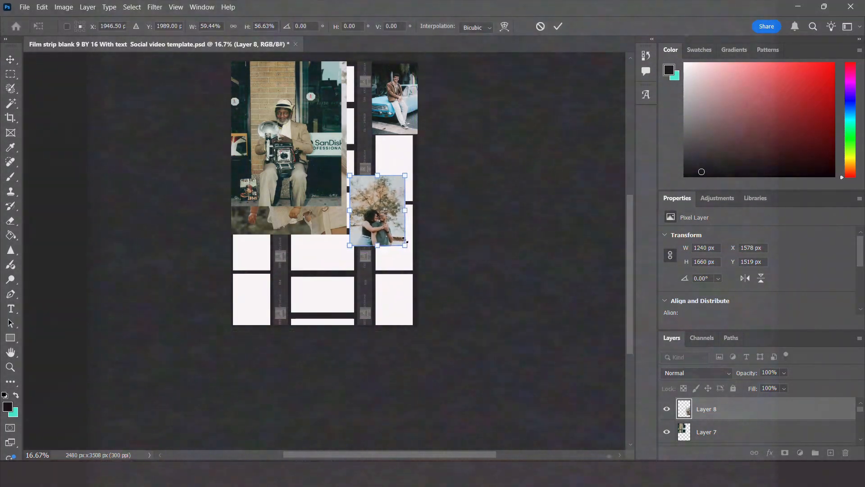
drag(383, 216, 404, 246)
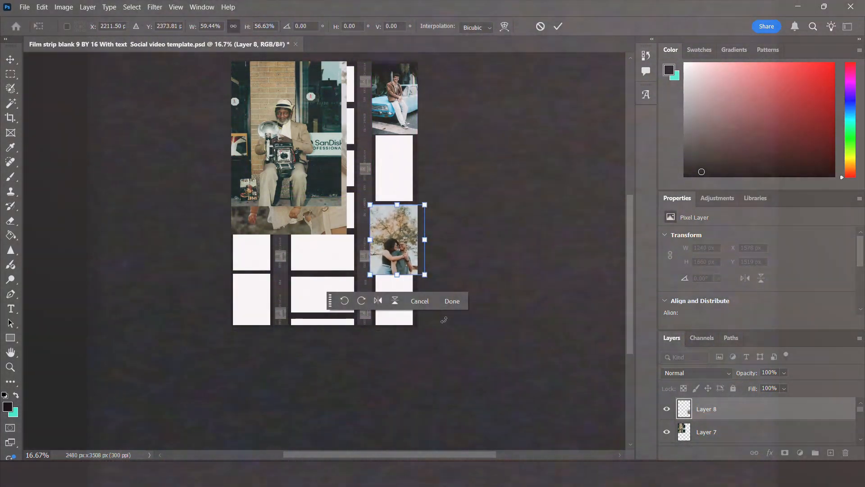
click(452, 301)
- Scale the photo of the man with the camera to about 47.82% width and place it over the left column's top frame
drag(301, 192, 320, 321)
drag(300, 153, 350, 147)
drag(301, 304, 290, 182)
drag(345, 217, 287, 140)
drag(267, 102, 252, 95)
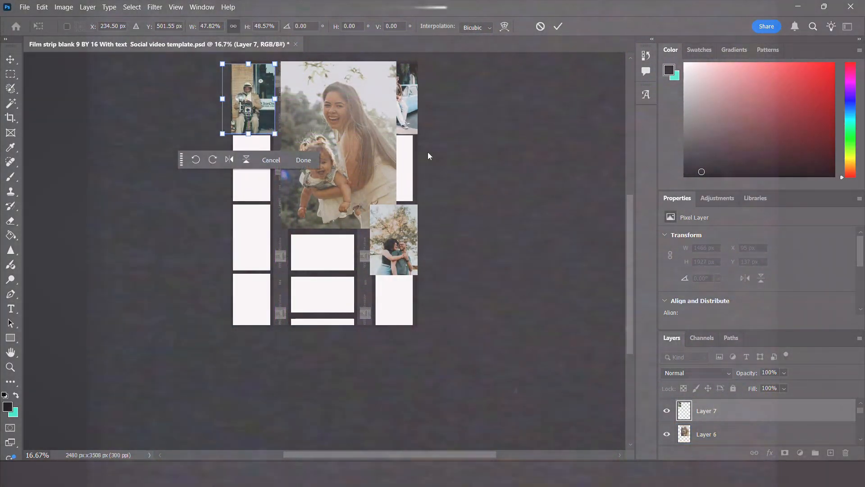
key(Return)
- Scale the mother-and-child photo to about 66.19% width and 58.38% height, placing it over the top of the centre column
click(356, 156)
drag(396, 228, 356, 157)
drag(339, 120, 344, 128)
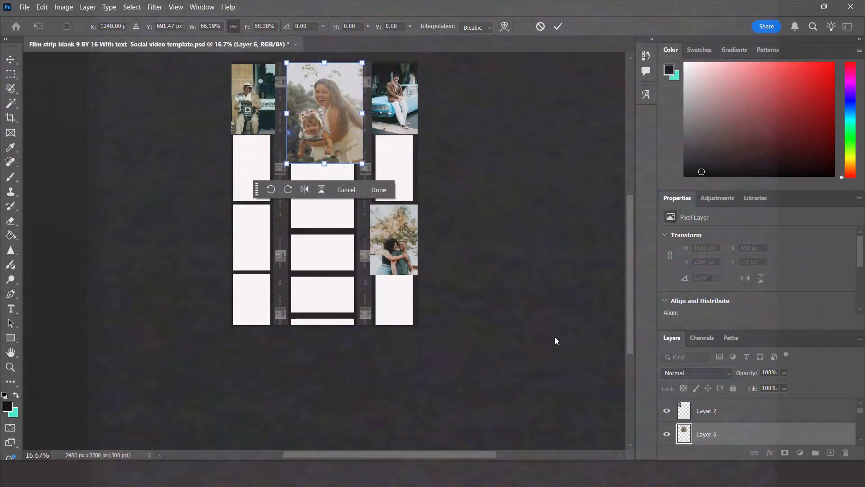
click(383, 187)
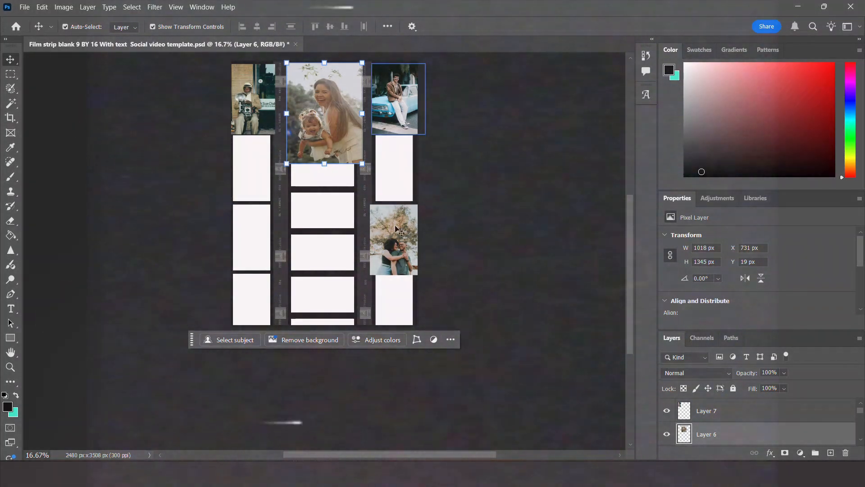
- Duplicate the mother-and-child photo and move the copy down the centre column, partly overlapping the original
scroll(428, 353, up, 5)
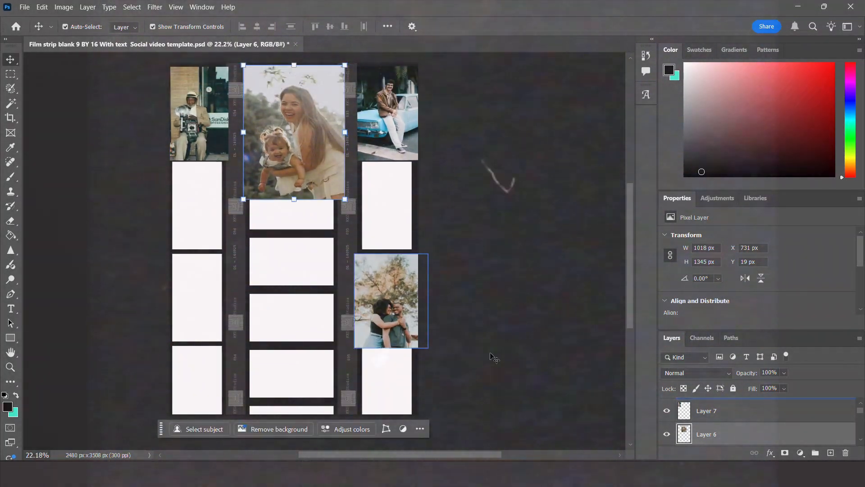
scroll(350, 91, up, 1)
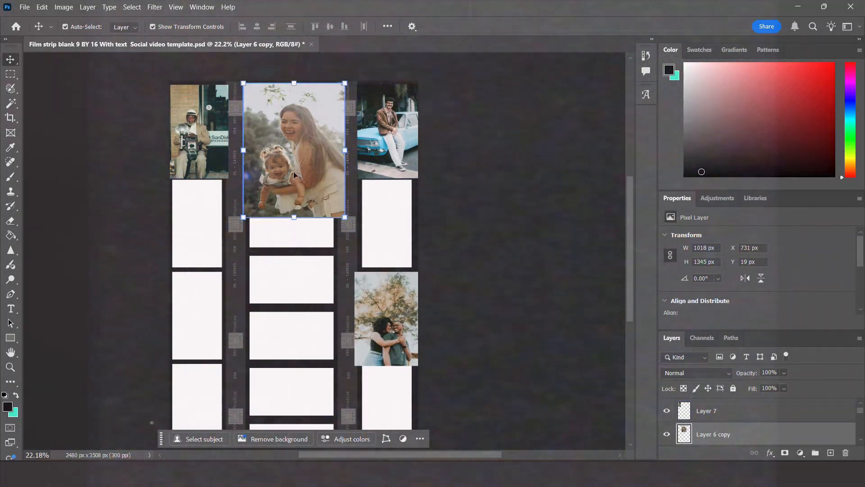
drag(292, 186, 288, 259)
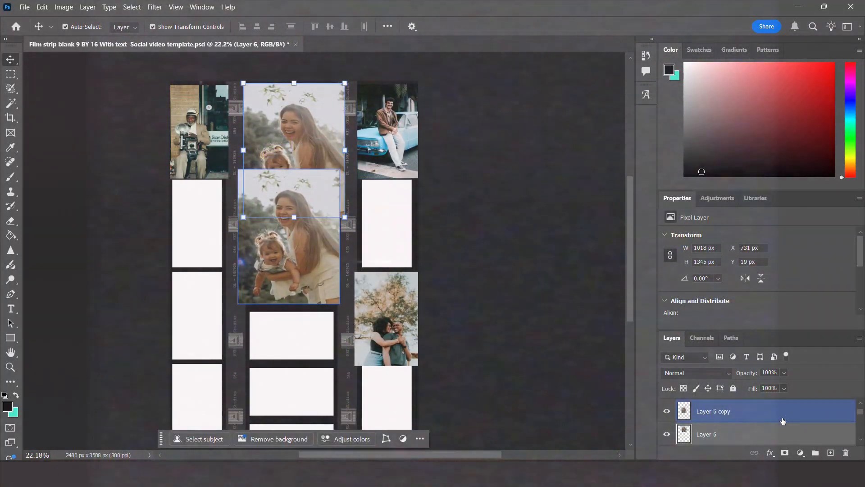
- Find the layer of the white frame at the top of the centre column and select it
scroll(769, 439, down, 3)
scroll(757, 430, up, 2)
scroll(755, 427, down, 2)
scroll(754, 426, up, 2)
scroll(754, 423, down, 3)
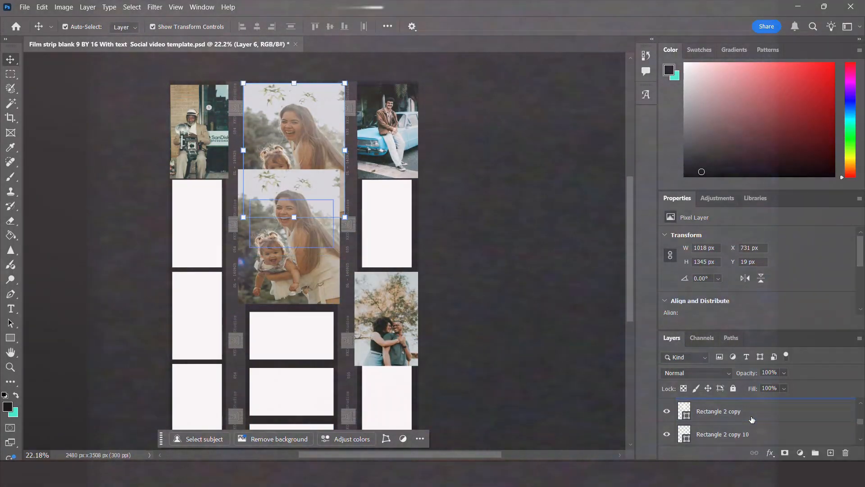
scroll(751, 420, down, 3)
scroll(750, 421, down, 4)
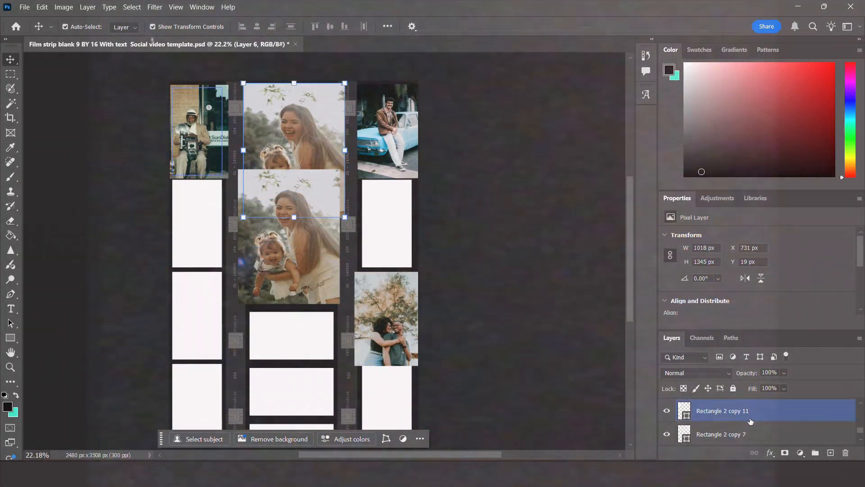
scroll(749, 441, down, 1)
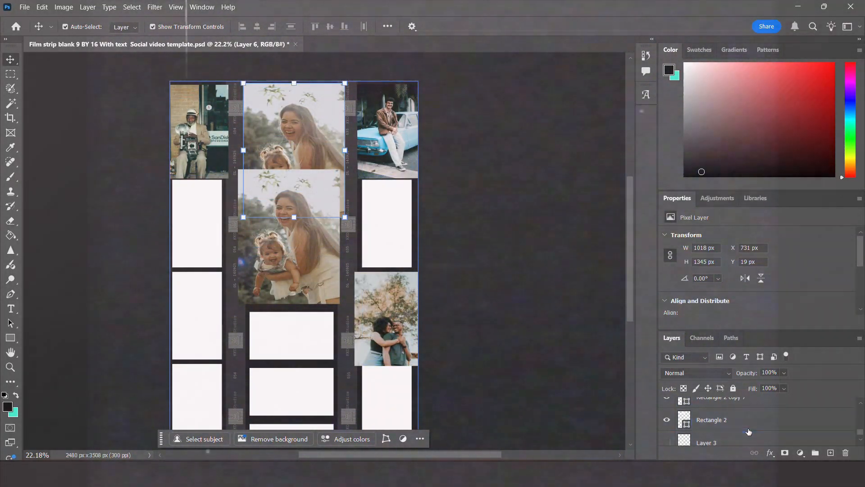
scroll(749, 428, up, 2)
click(748, 438)
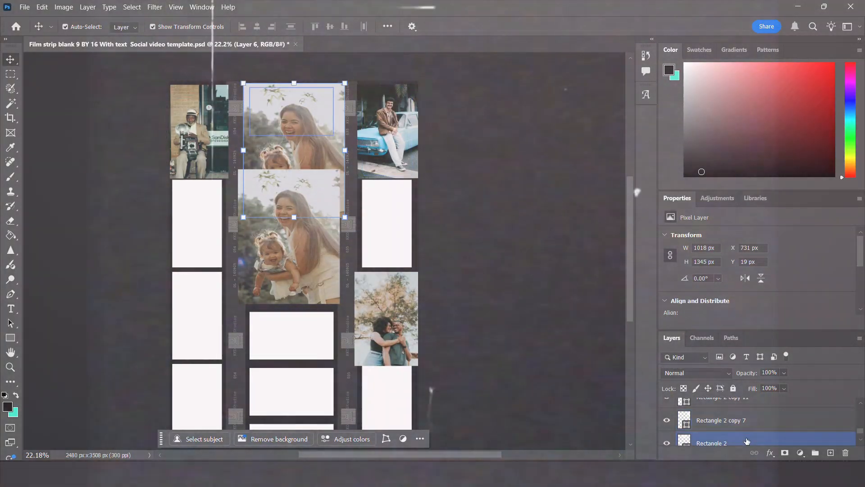
scroll(748, 435, down, 1)
- Enlarge the layer list and move the original mother-and-child photo layer directly above the layer of the centre column's top frame
scroll(748, 435, up, 8)
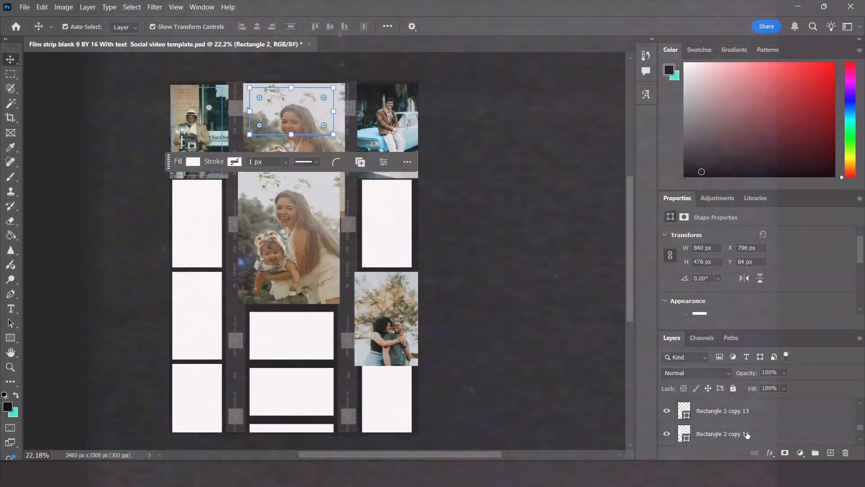
scroll(747, 434, up, 3)
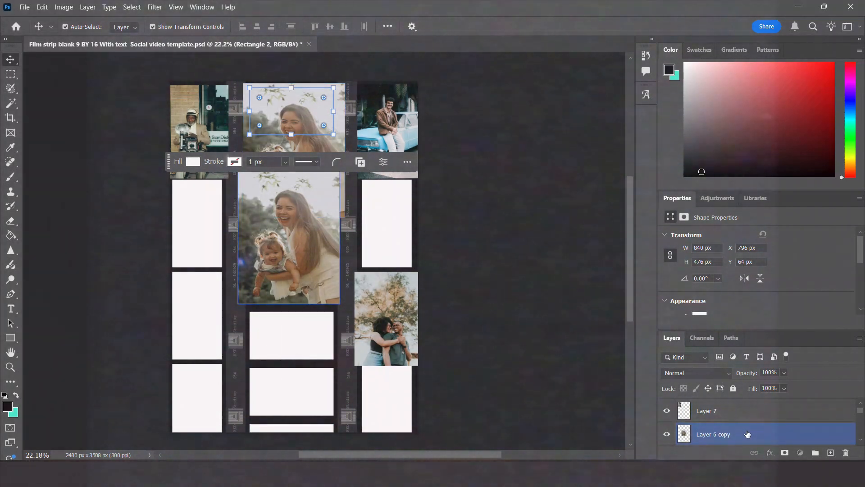
scroll(747, 434, down, 1)
click(746, 434)
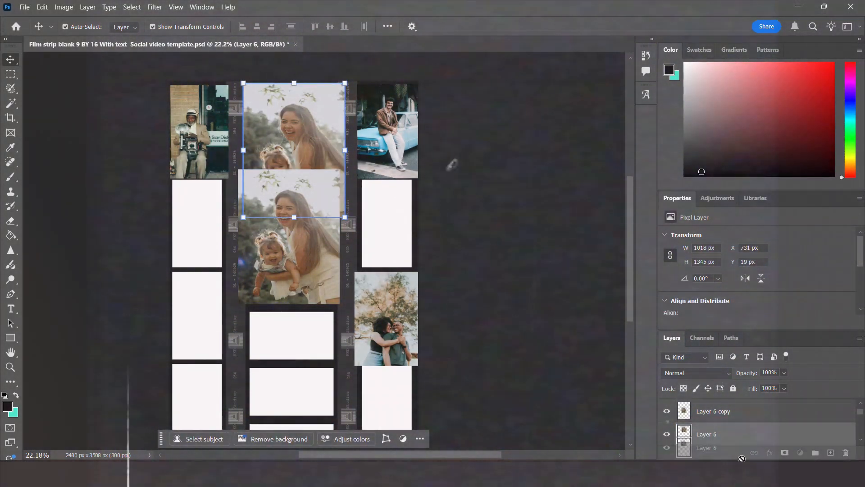
drag(747, 434, 735, 429)
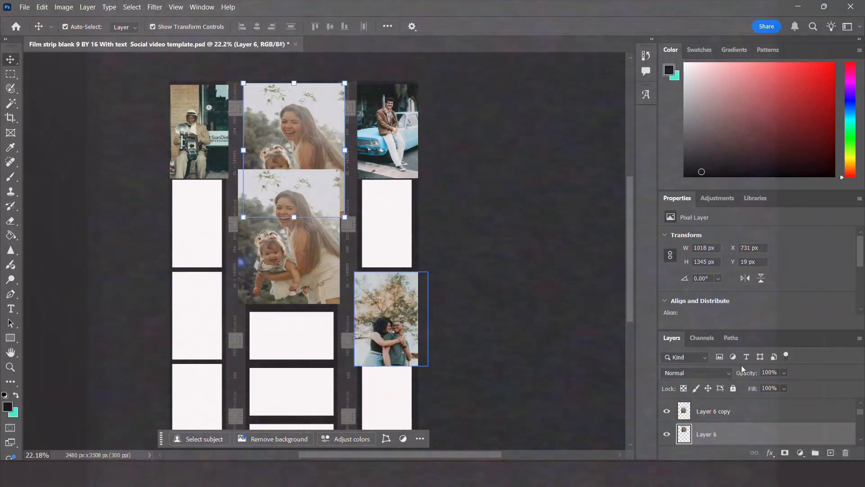
drag(753, 334, 745, 261)
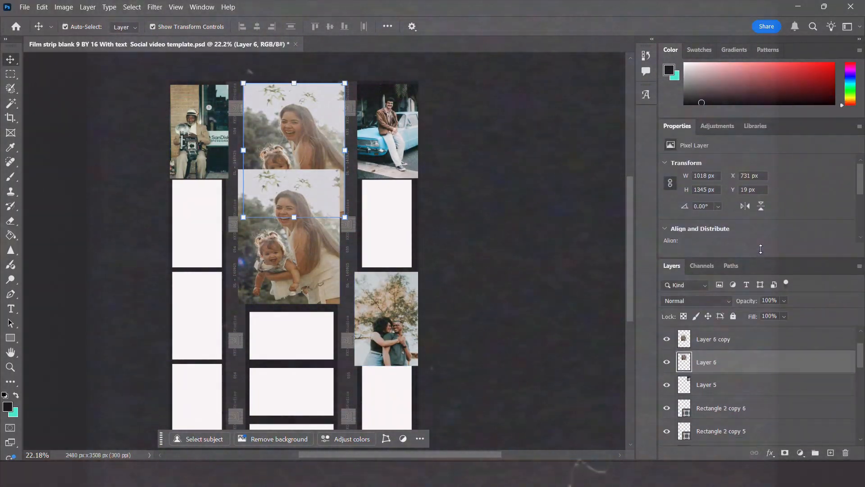
drag(701, 361, 762, 395)
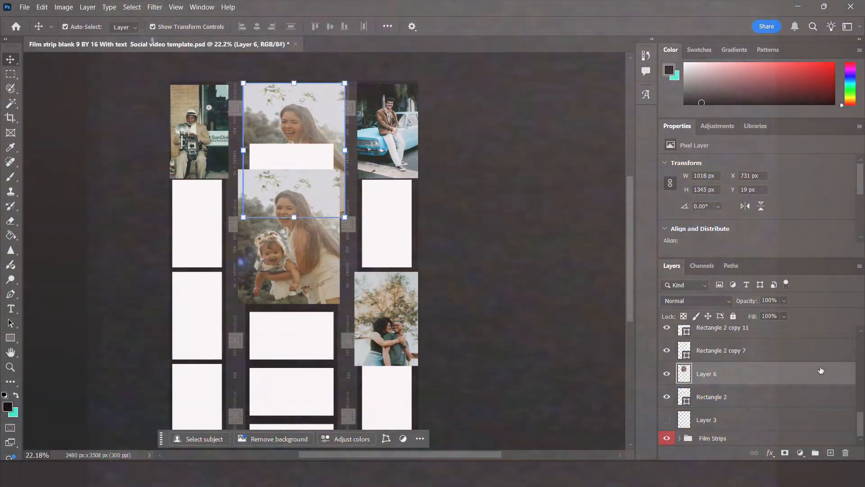
- Clip the mother-and-child photo to the centre column's top frame and reposition it so the woman's face fits inside
right_click(822, 368)
click(763, 307)
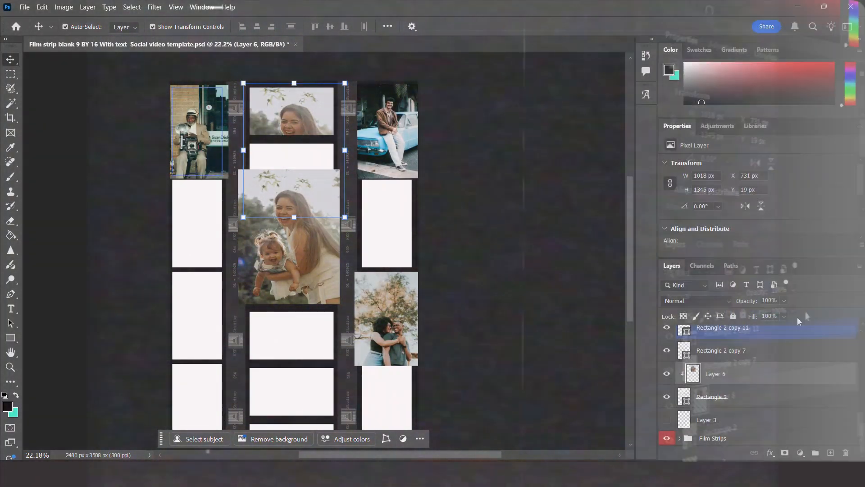
drag(284, 121, 279, 109)
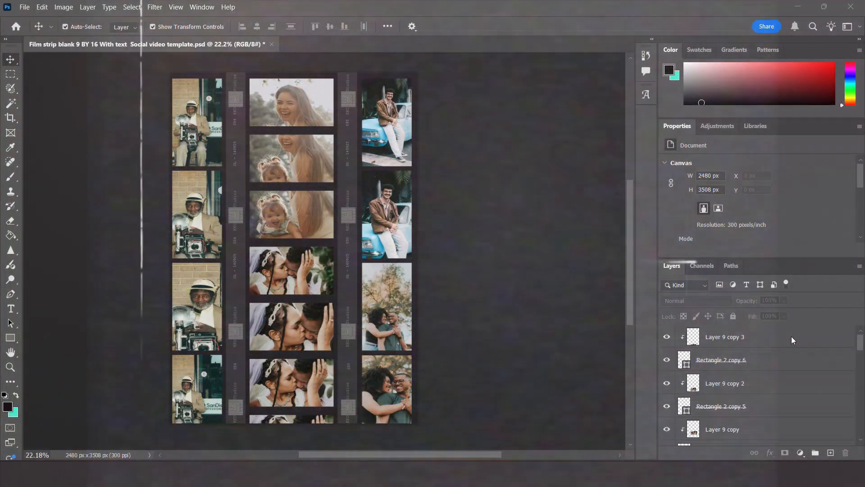
- Group all photo and frame layers as Photos with the colour Yellow, Pass Through mode and 100% opacity
click(788, 337)
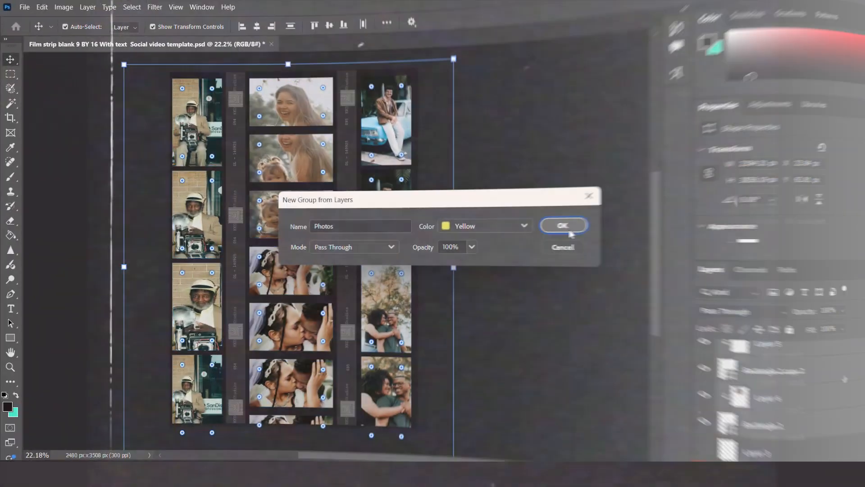
click(564, 225)
click(731, 402)
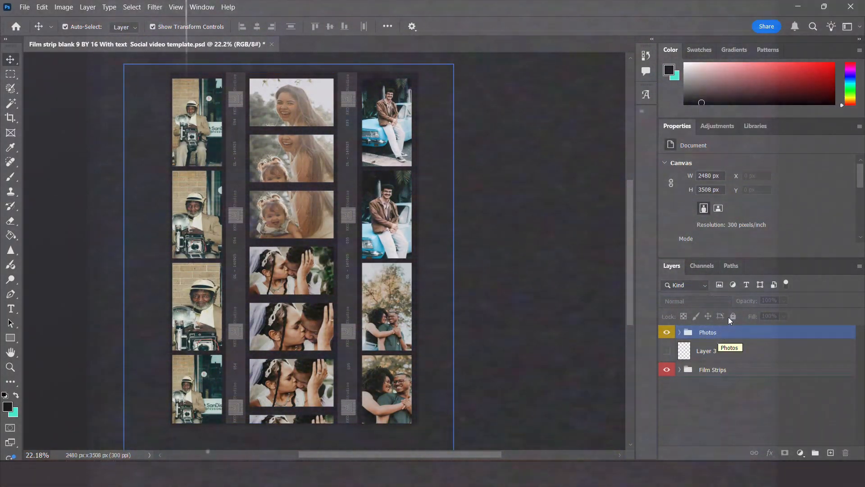
click(694, 369)
click(680, 371)
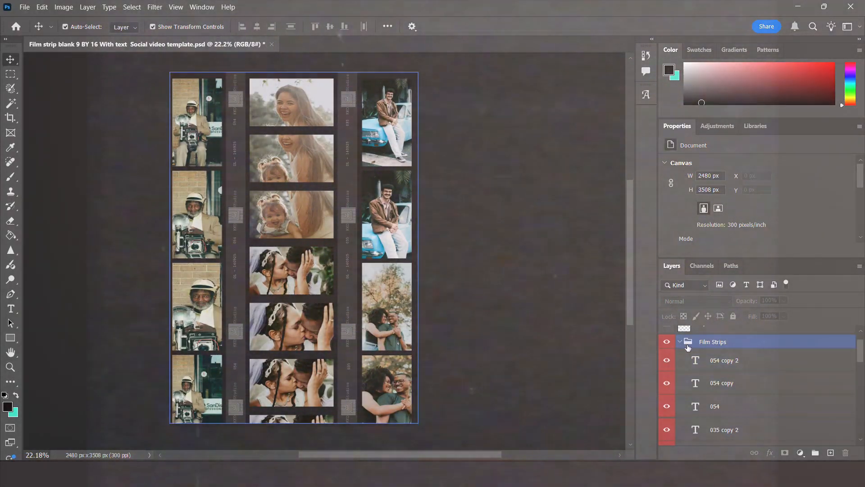
click(679, 369)
- Add a Gradient Map adjustment layer at the top of the Photos group
click(721, 332)
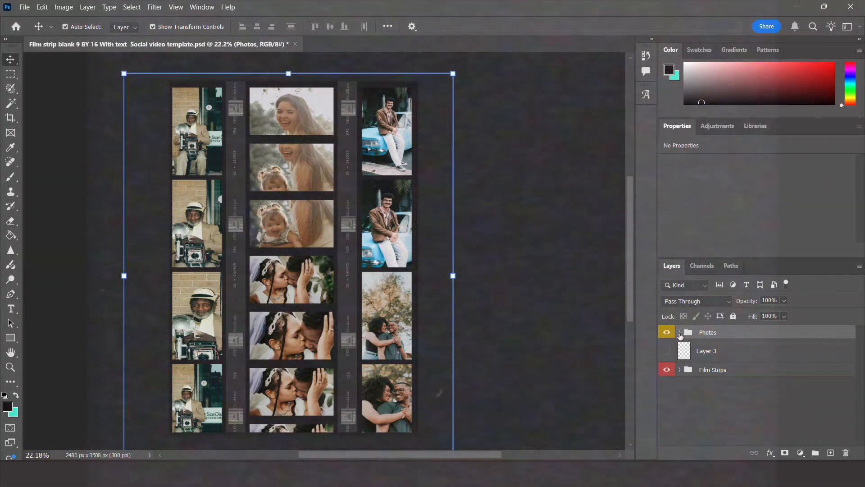
click(680, 333)
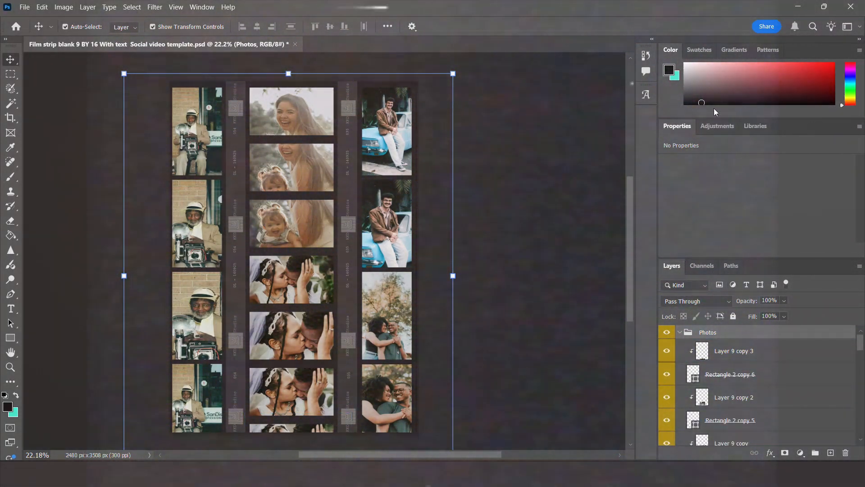
click(715, 127)
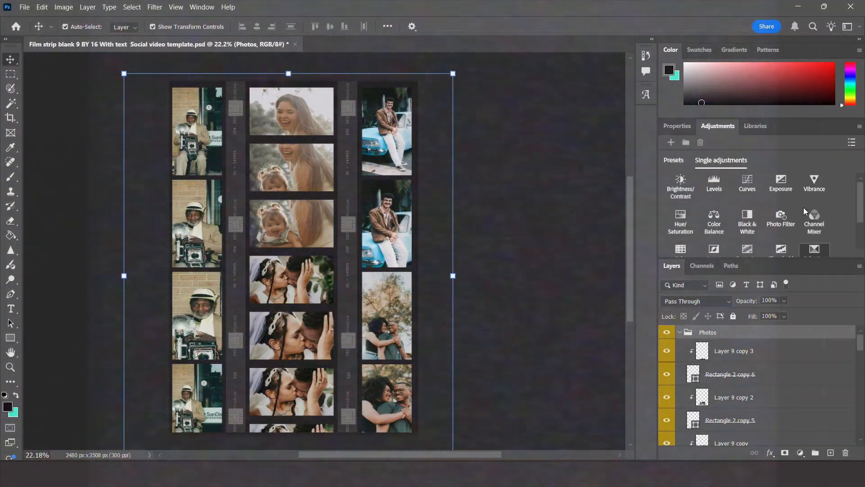
click(680, 239)
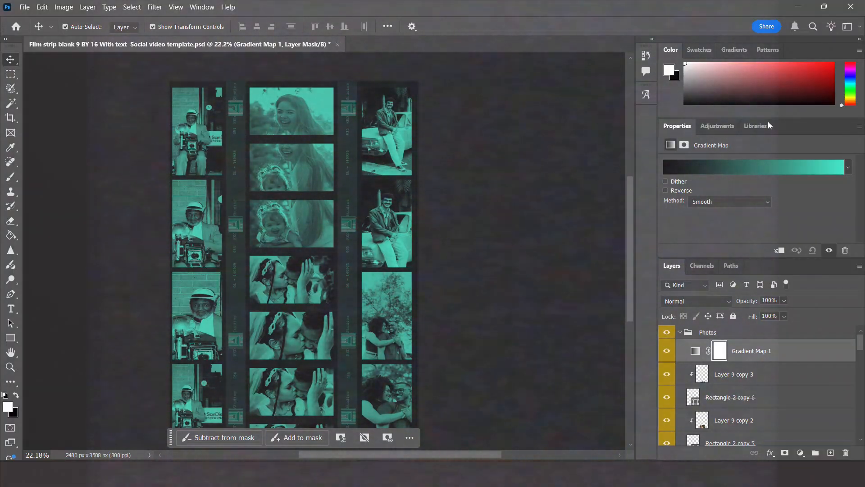
- Browse the gradient presets and apply Red_02 to the gradient map
click(850, 168)
scroll(720, 221, down, 5)
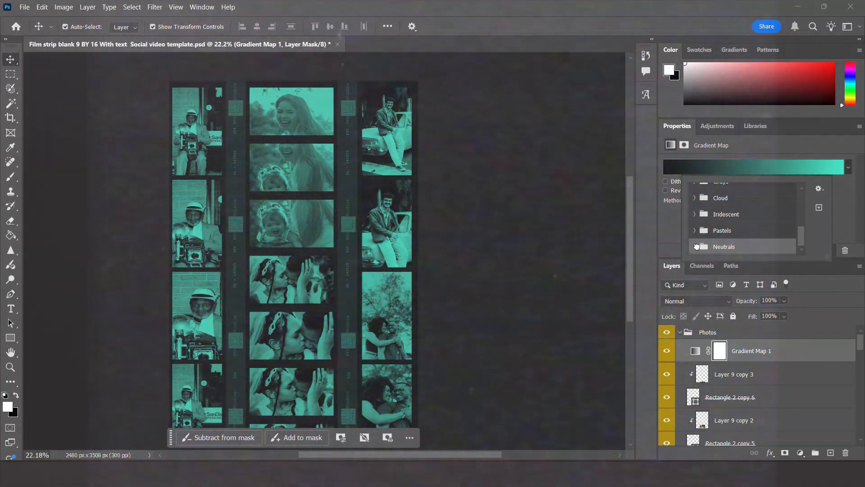
scroll(697, 247, up, 3)
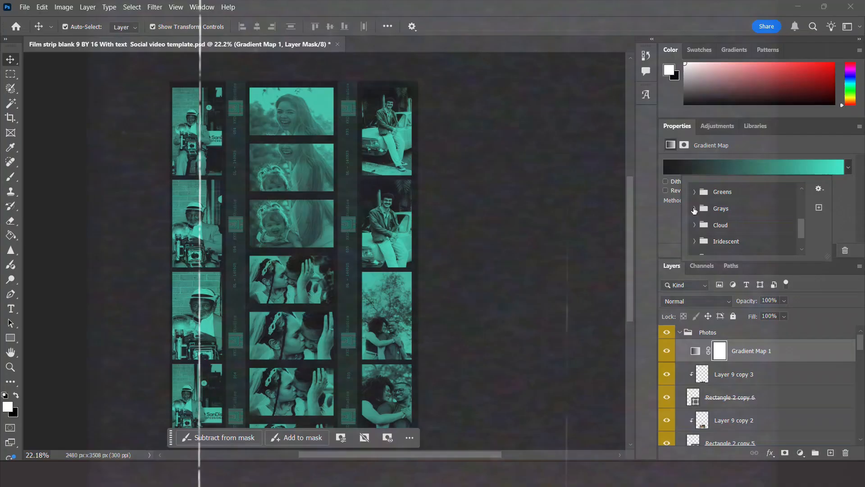
scroll(696, 220, down, 1)
click(696, 223)
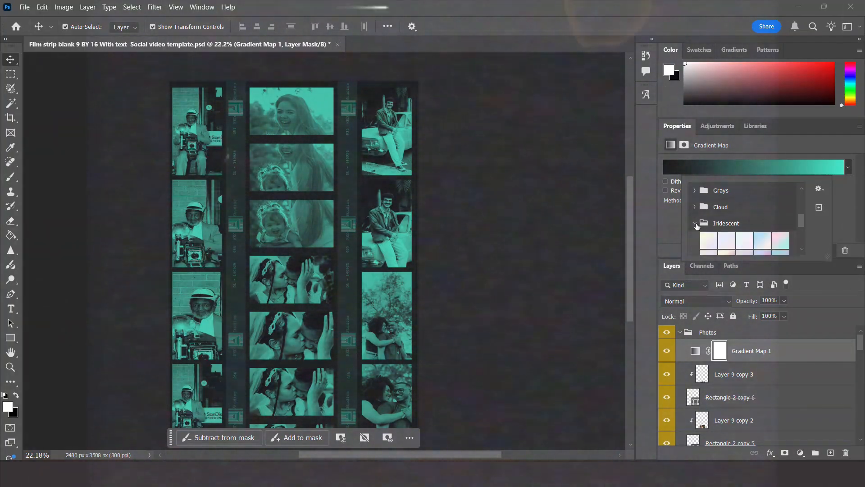
scroll(694, 219, down, 1)
click(694, 213)
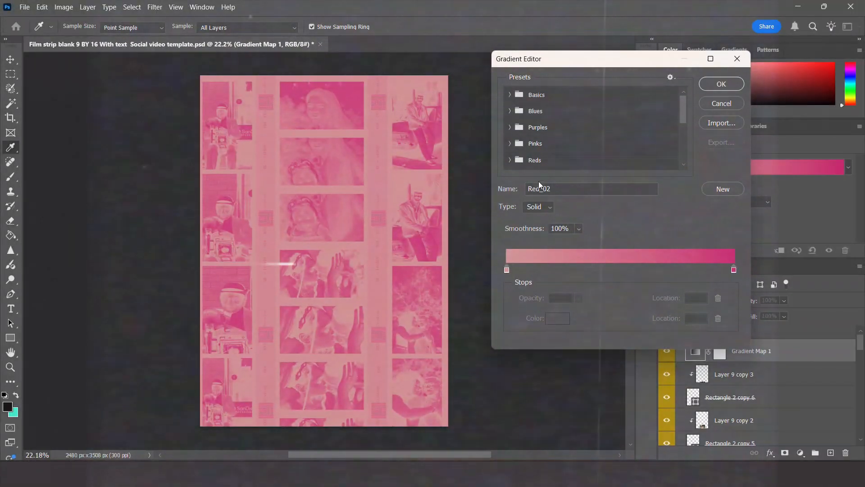
- Set the gradient's starting colour stop at location 0 to dark red #620707
click(507, 269)
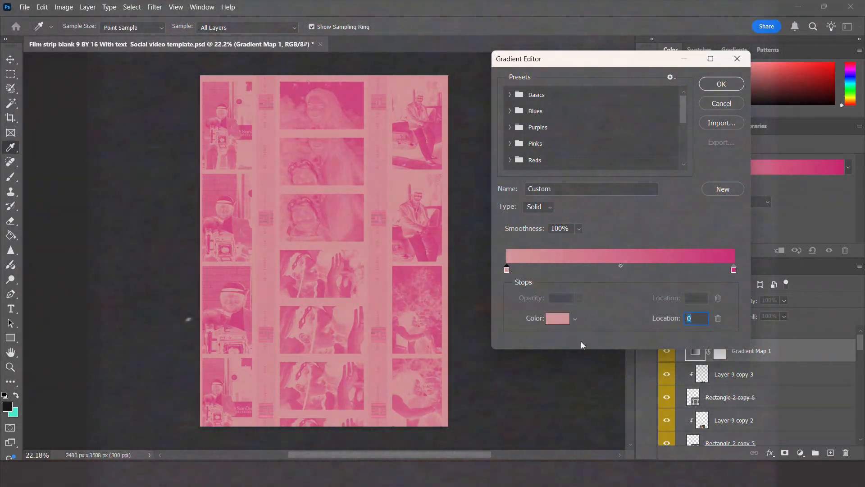
click(565, 322)
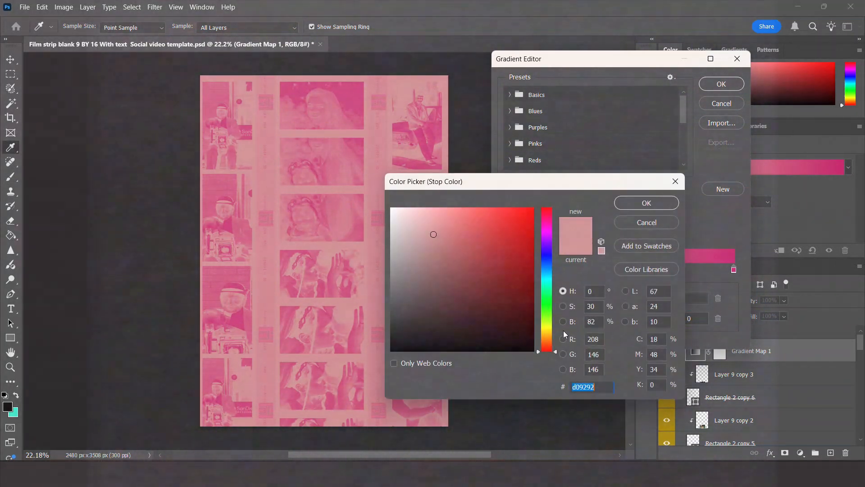
click(526, 325)
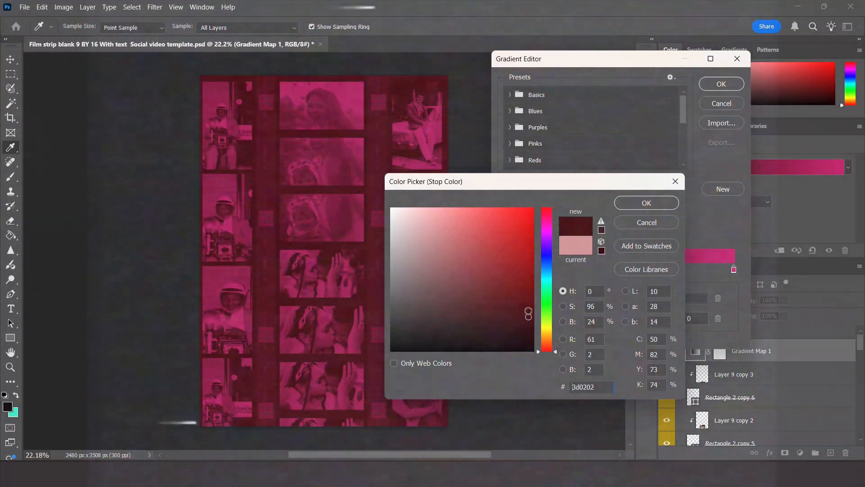
click(537, 349)
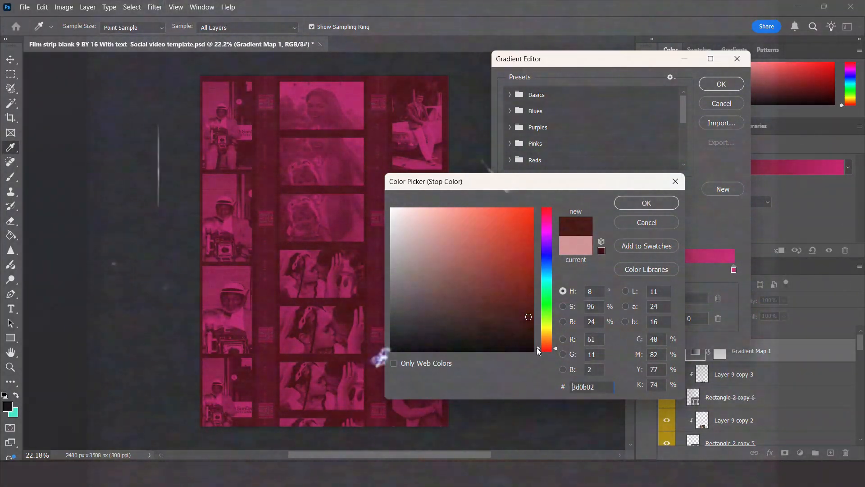
drag(538, 350, 538, 207)
drag(508, 319, 498, 302)
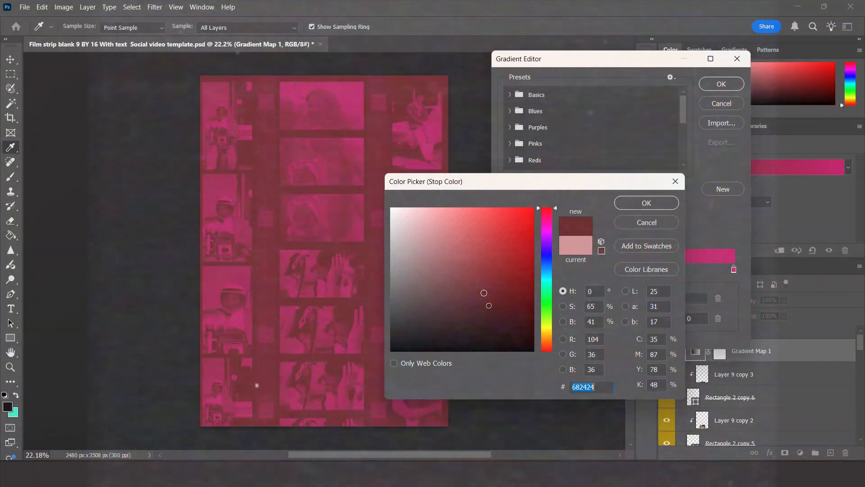
click(489, 305)
click(517, 307)
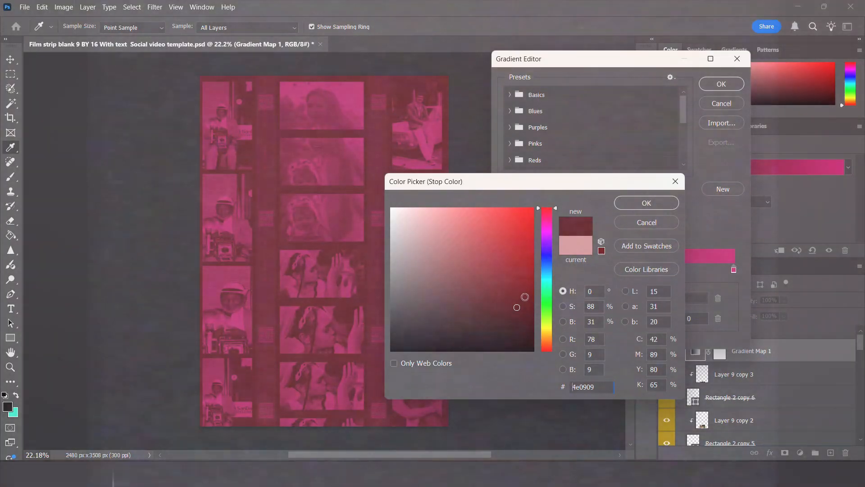
click(525, 296)
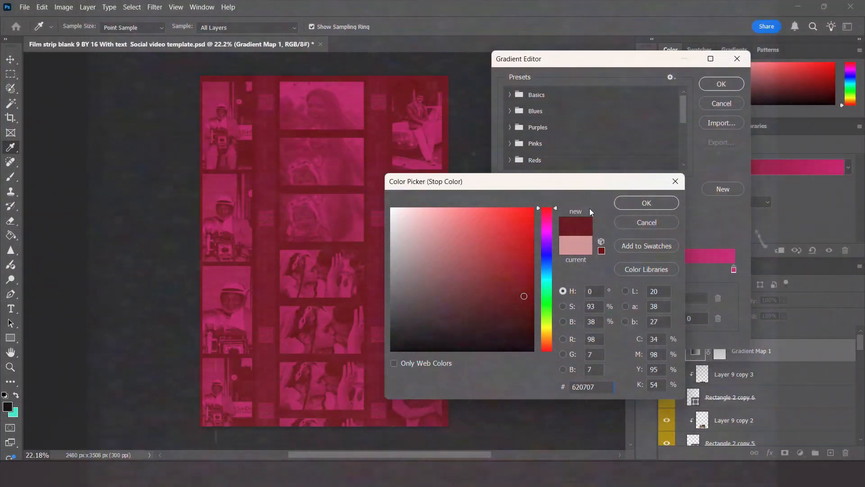
click(644, 204)
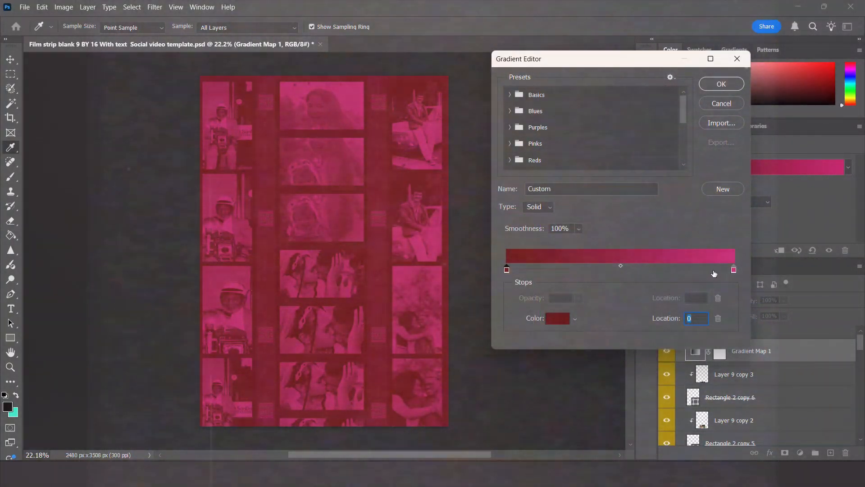
- Set the gradient's ending colour stop at location 100 to pale yellow #f0f2c4
click(734, 270)
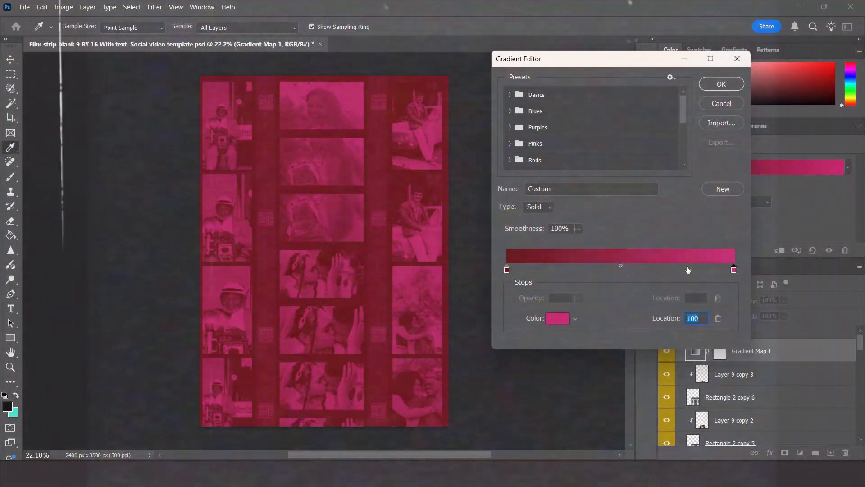
double_click(733, 270)
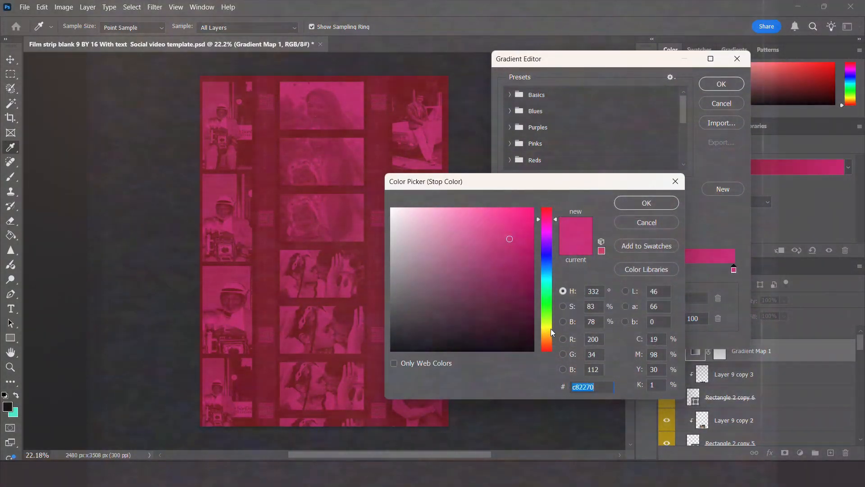
drag(546, 290, 546, 326)
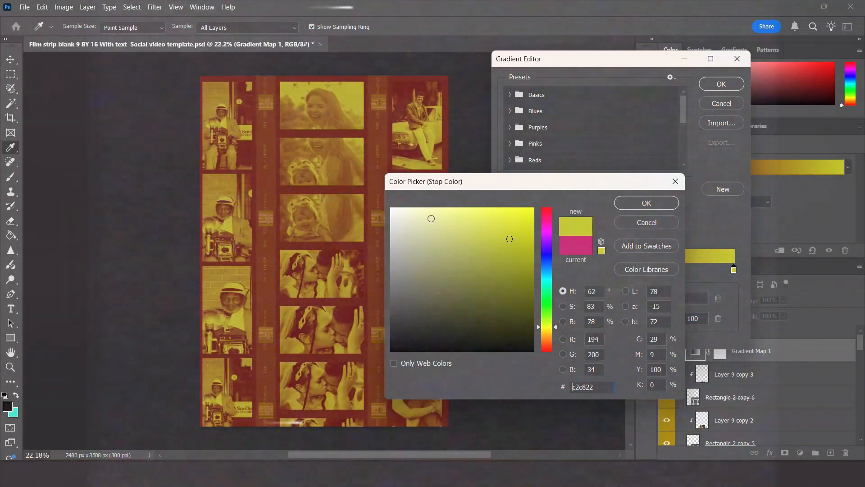
click(427, 227)
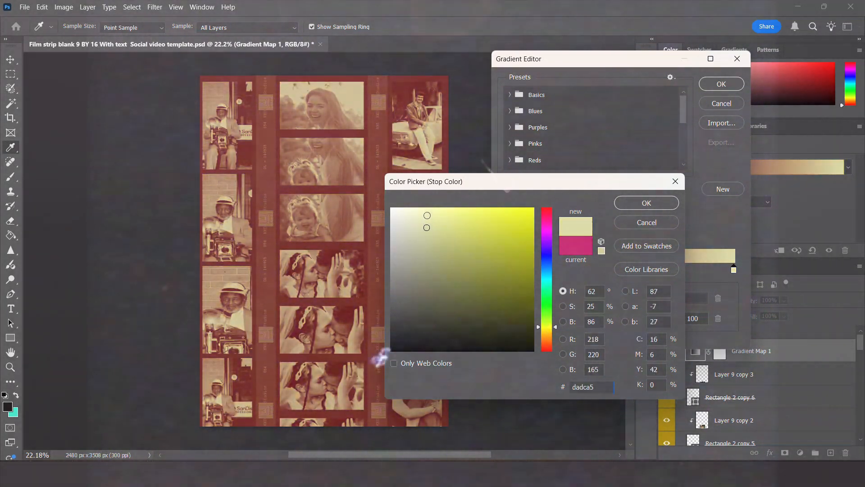
click(426, 215)
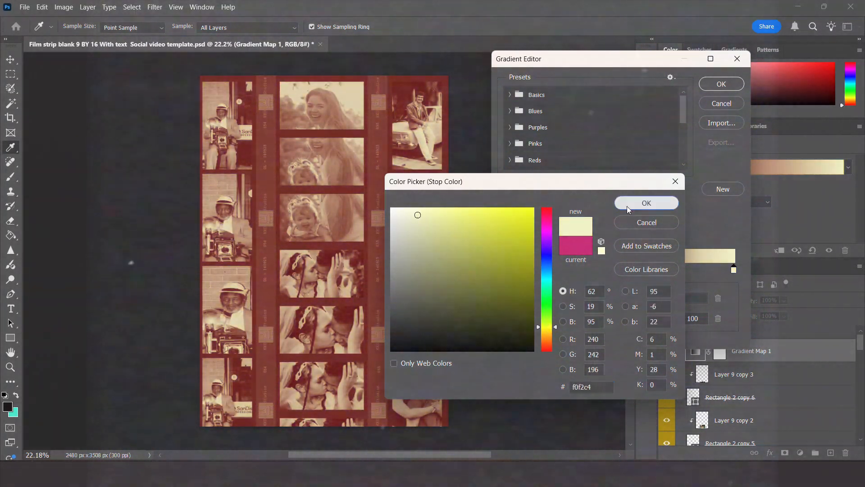
click(629, 206)
- Move the gradient's colour midpoint to location 54 and set the starting colour stop to dark red #631414
click(607, 266)
drag(607, 265, 630, 266)
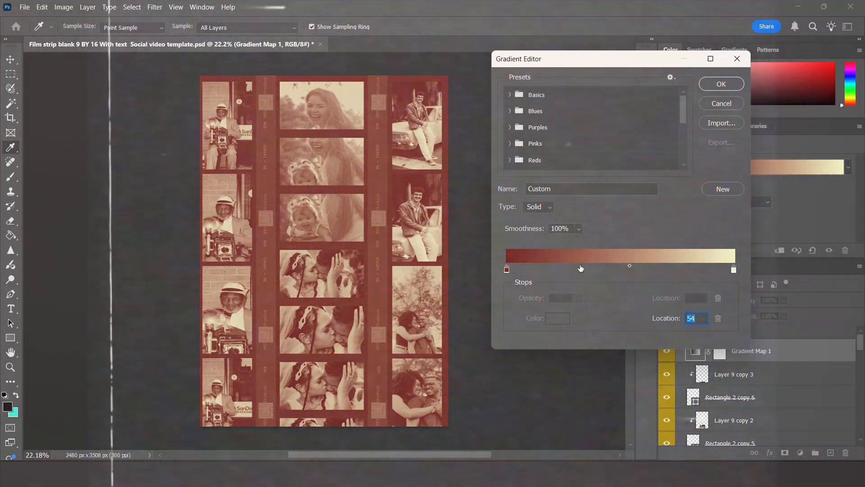
click(507, 270)
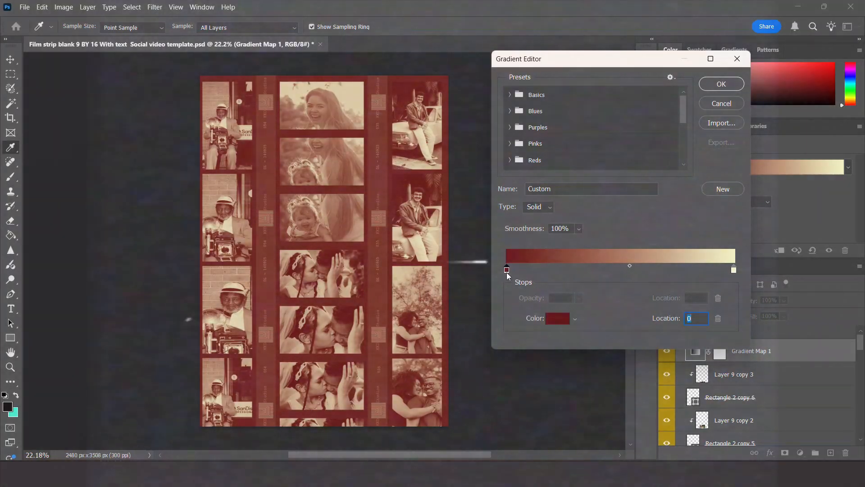
click(558, 318)
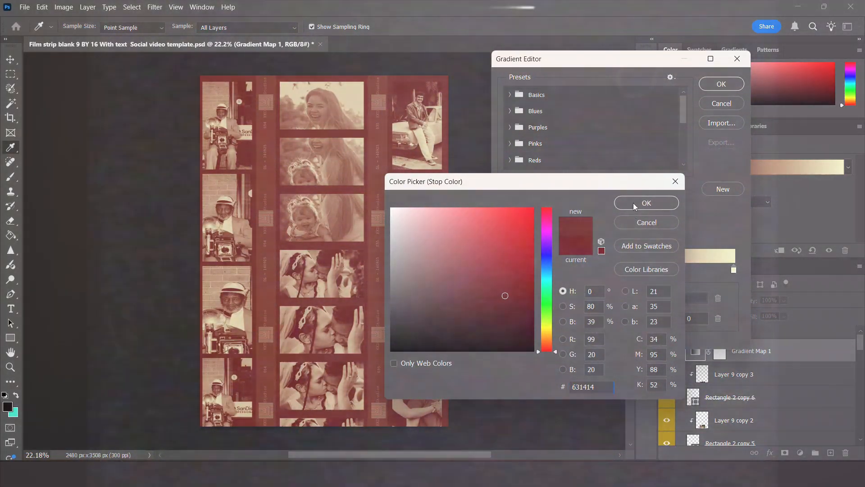
click(634, 202)
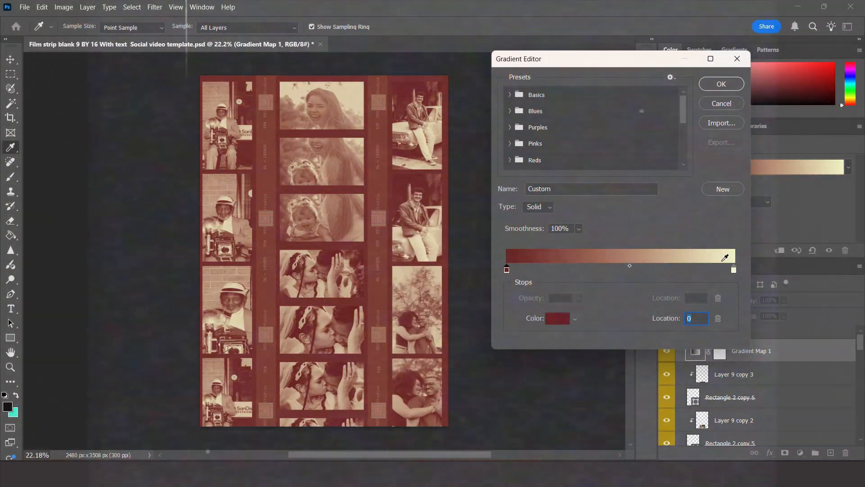
drag(730, 271, 558, 263)
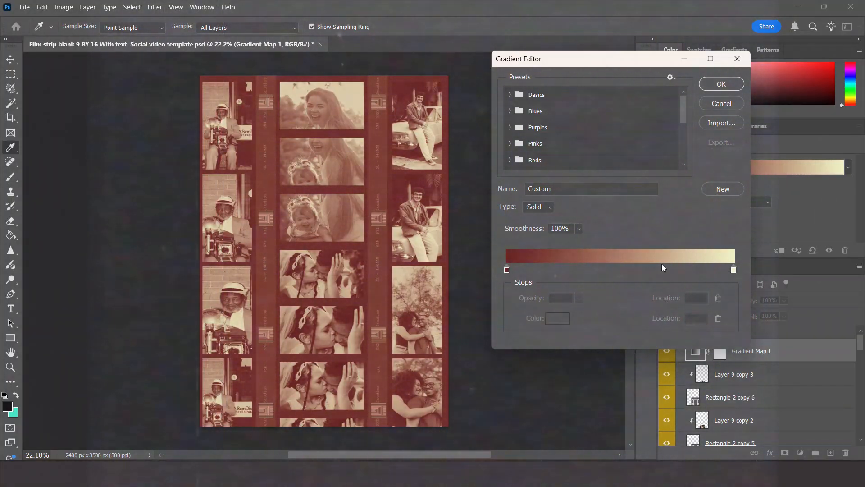
click(721, 84)
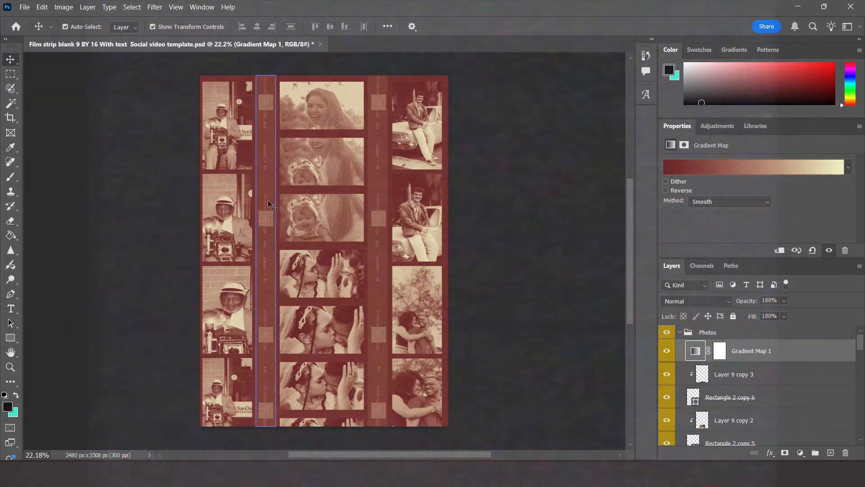
- Add a Curves adjustment layer above the collapsed Photos group and bend its RGB curve into a three-point S shape
click(680, 332)
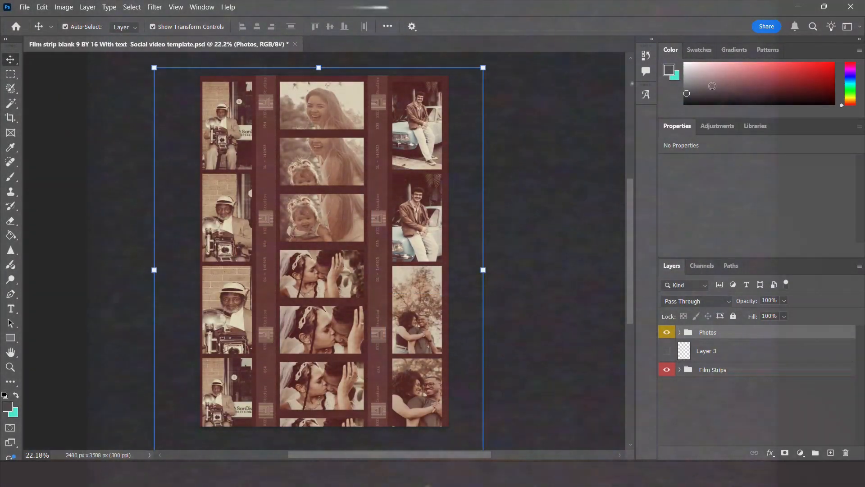
click(714, 127)
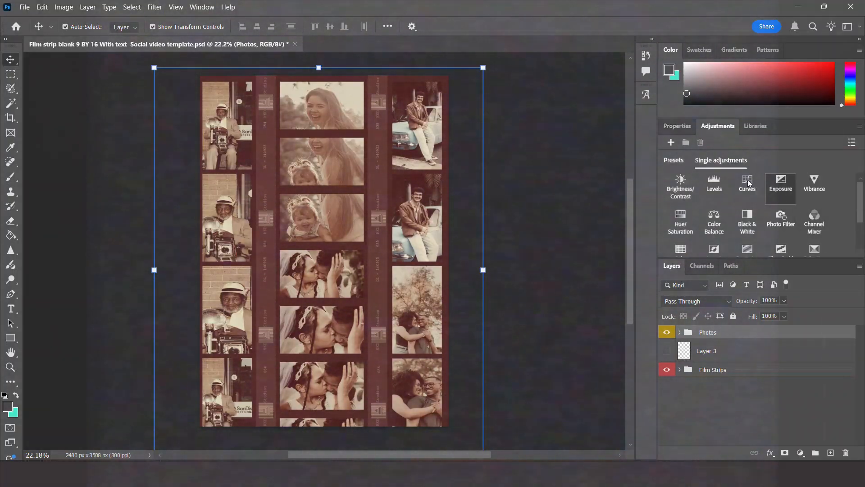
click(747, 181)
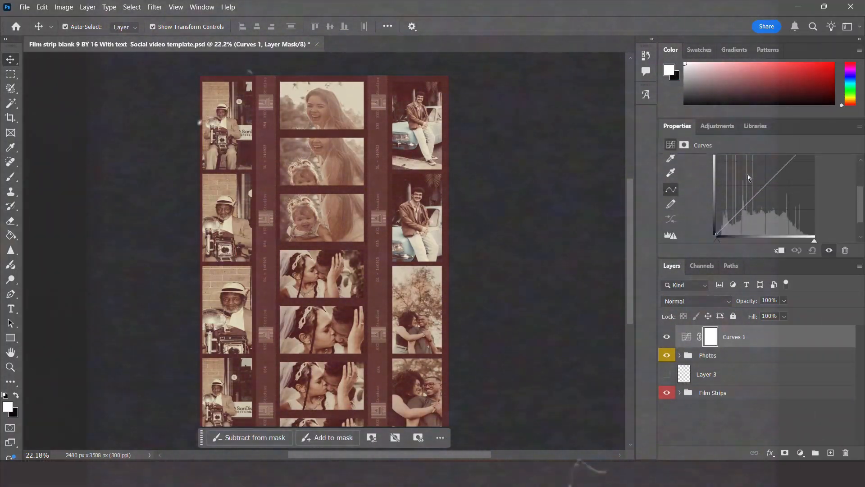
scroll(747, 189, up, 2)
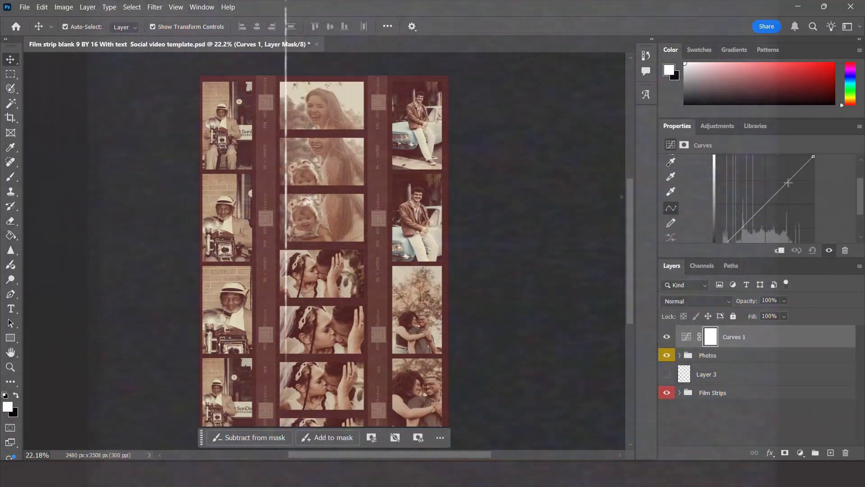
drag(792, 178, 750, 222)
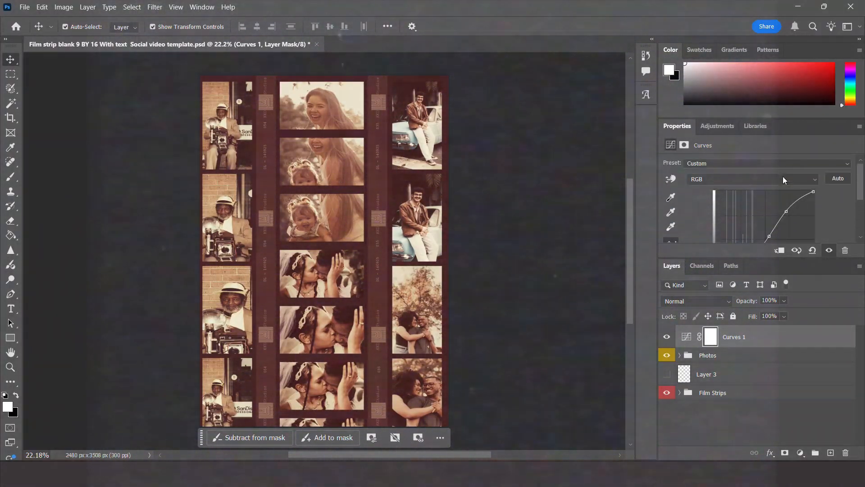
scroll(532, 211, down, 3)
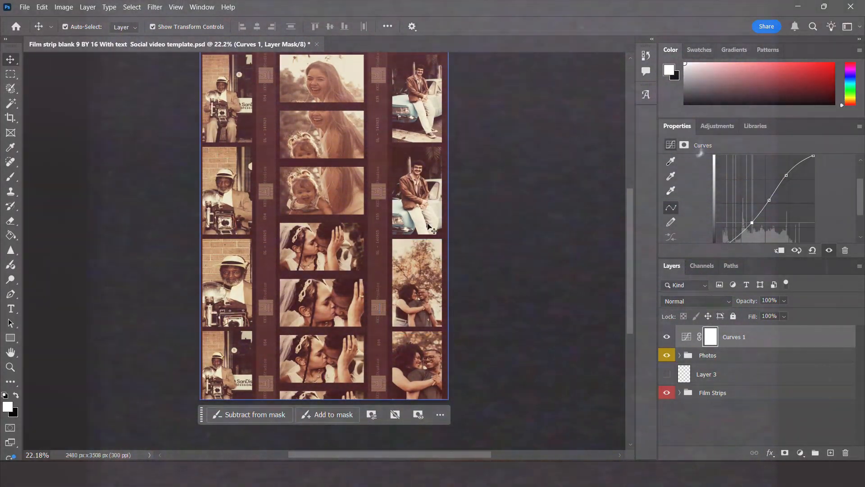
scroll(514, 222, up, 2)
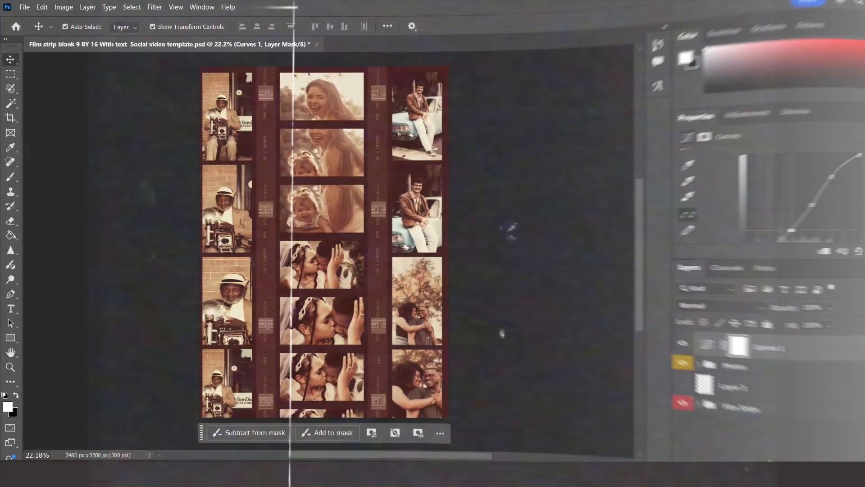
- Create a new empty layer above the Curves adjustment layer
click(731, 426)
click(743, 358)
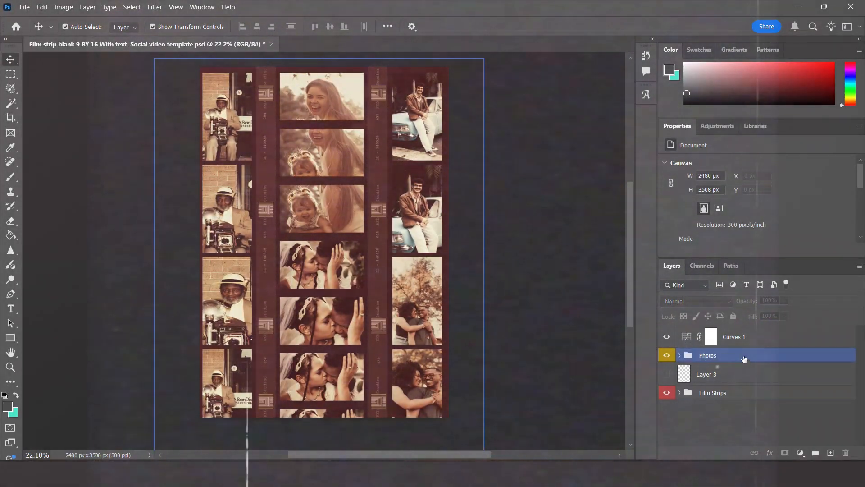
click(733, 341)
click(735, 354)
click(746, 422)
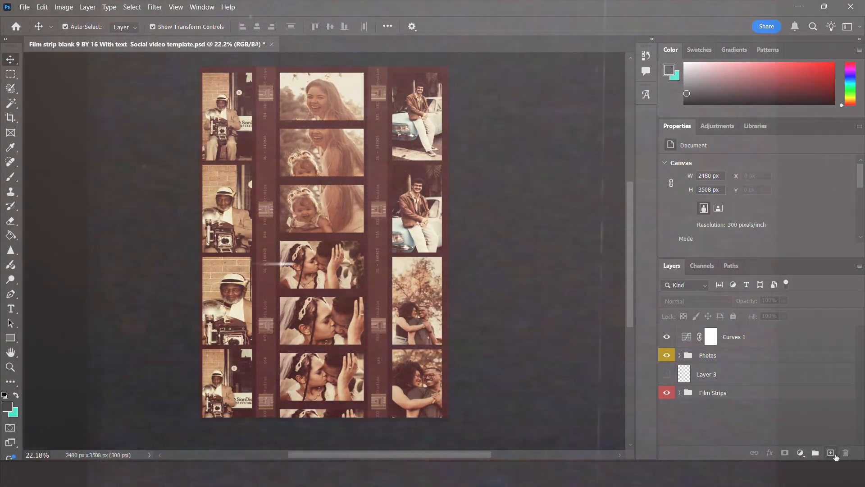
click(831, 454)
- Fill the new layer with 50% Gray in Normal mode at 100% opacity and set its blend mode to Overlay
click(63, 7)
click(62, 7)
click(41, 7)
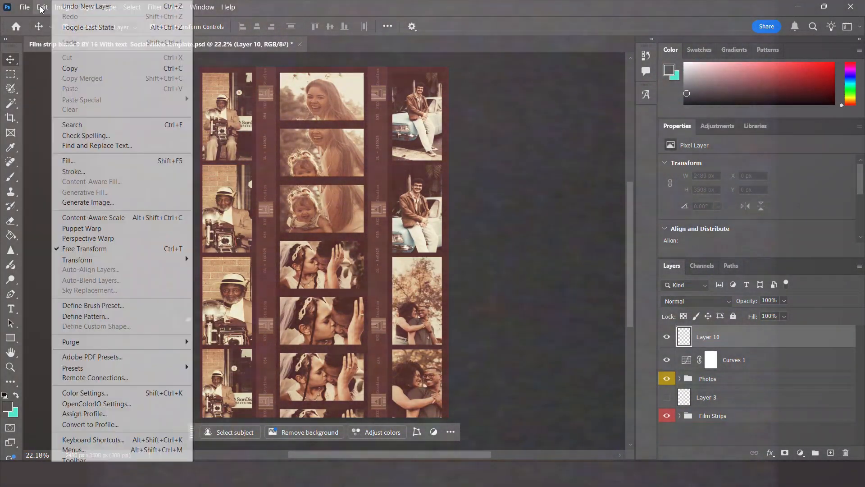
click(101, 162)
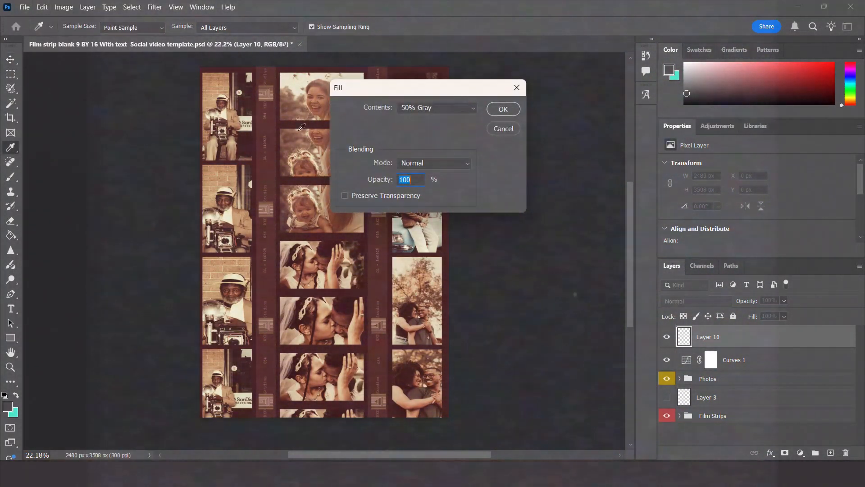
click(410, 111)
click(413, 207)
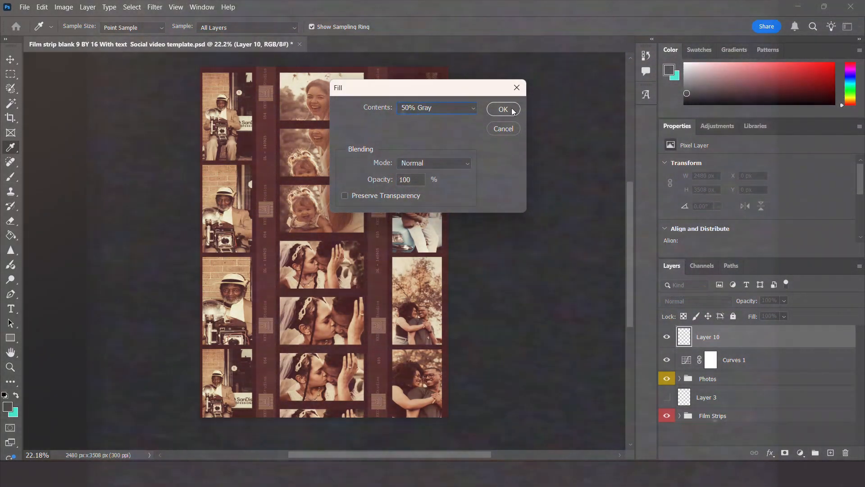
click(503, 109)
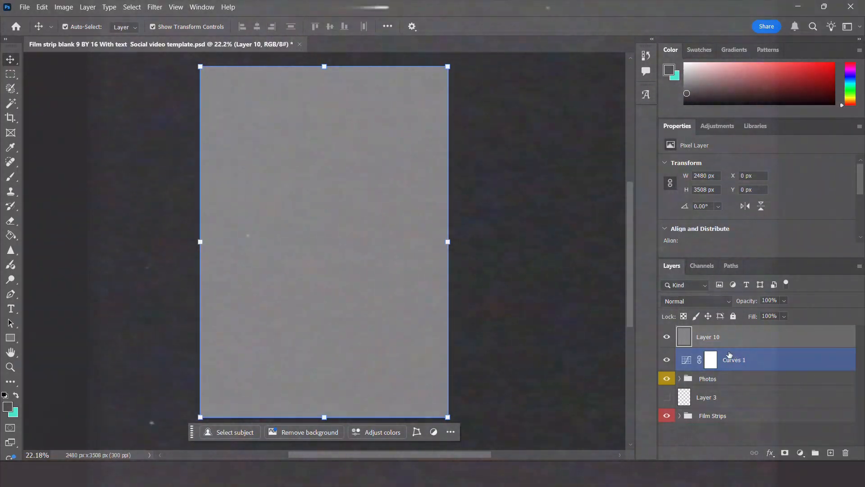
click(705, 301)
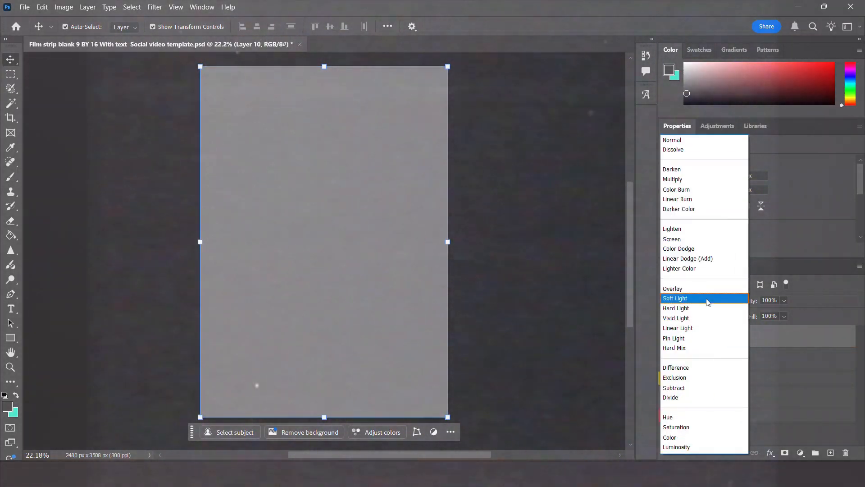
click(702, 289)
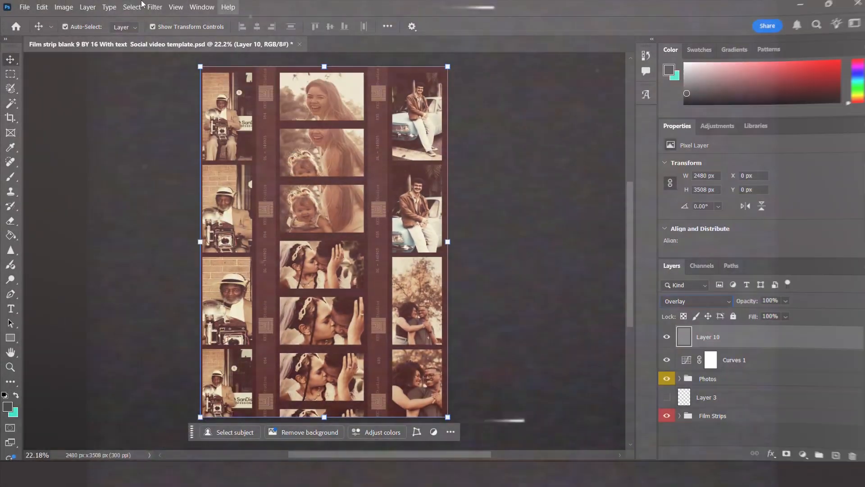
- Apply the Add Noise filter to the gray layer with amount 3%, Gaussian distribution and Monochromatic enabled
click(176, 7)
click(157, 10)
click(157, 9)
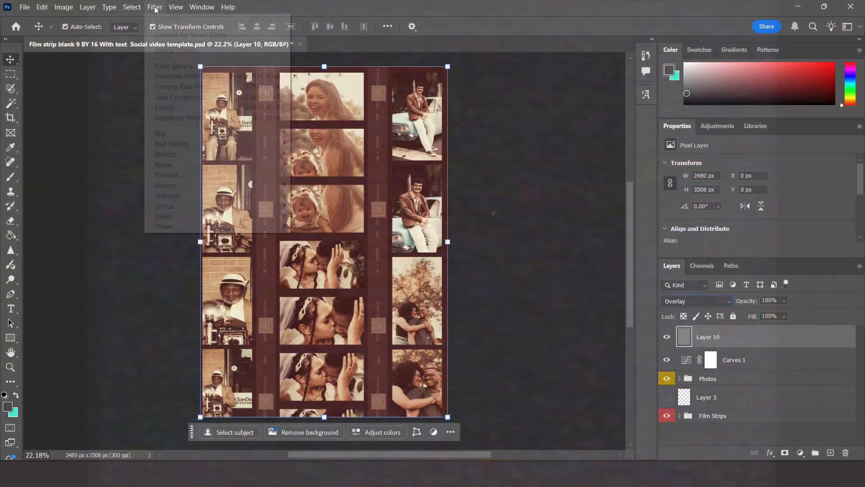
mouse_move(176, 169)
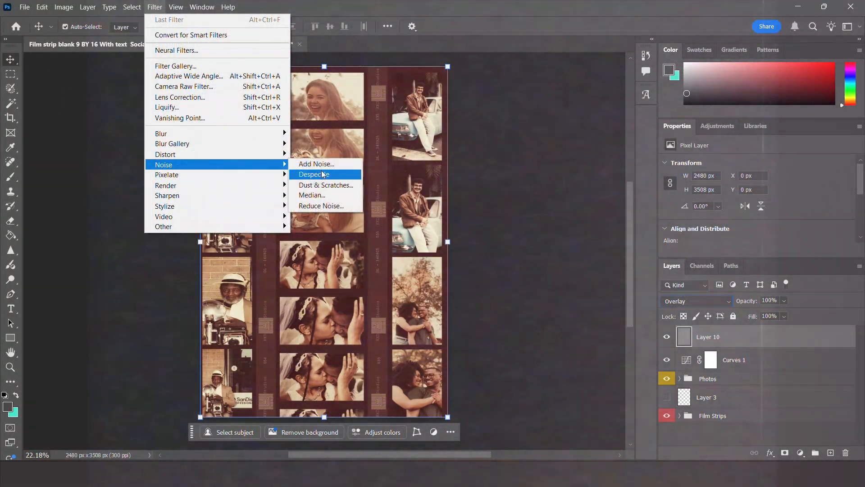
click(316, 164)
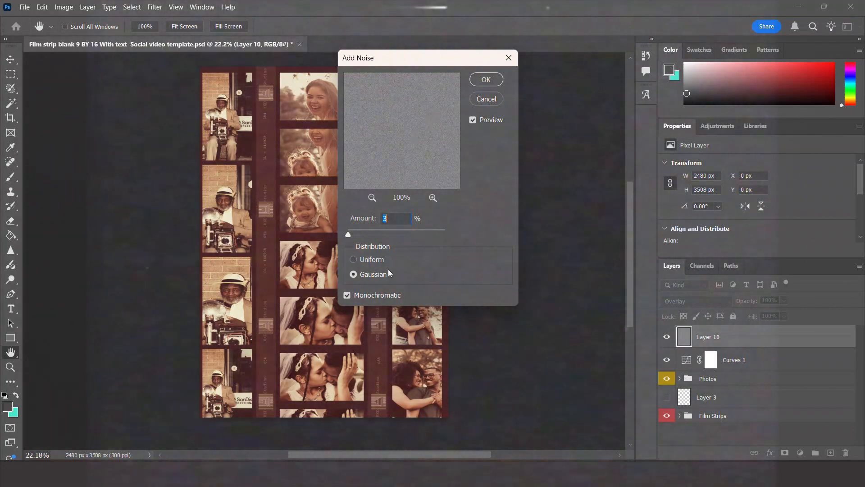
click(359, 276)
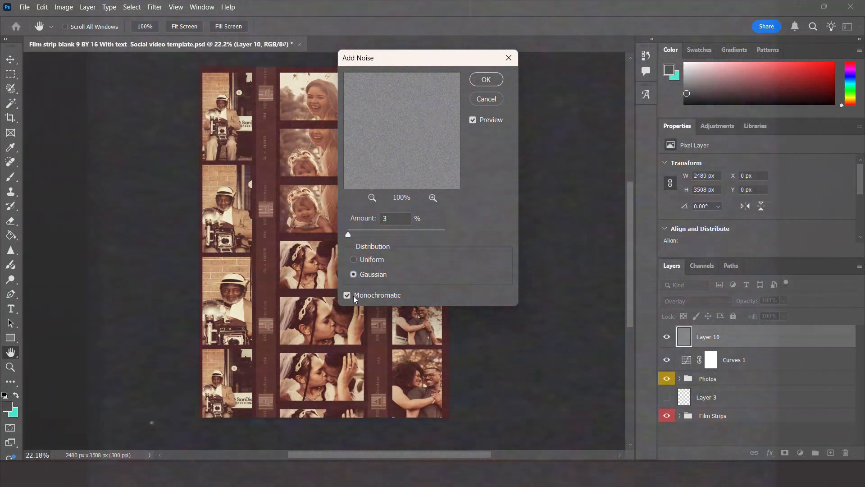
click(493, 81)
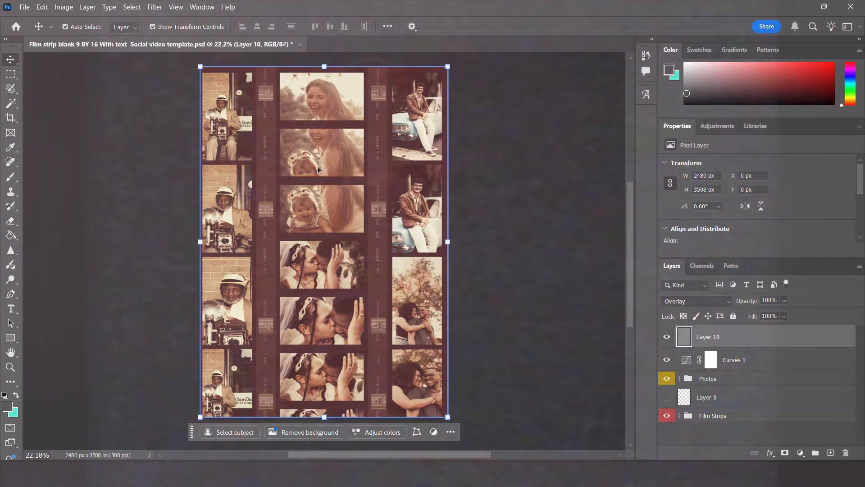
click(770, 364)
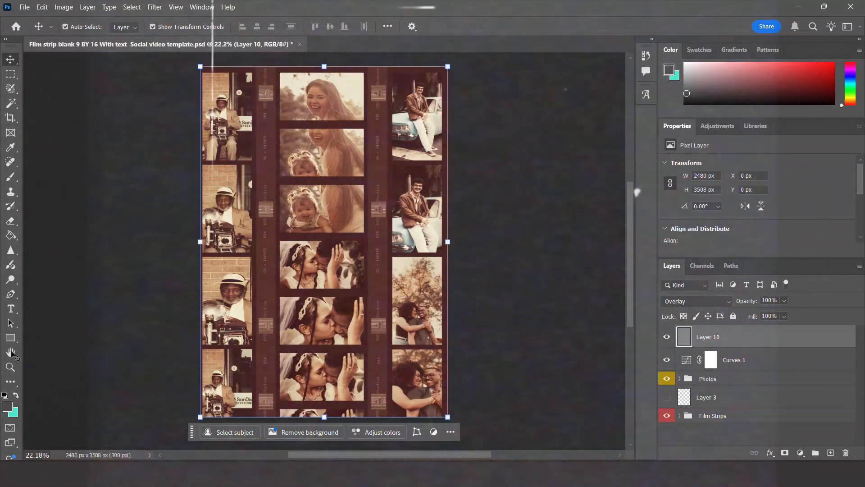
- Open the close-up-film-texture-details image from the Assets folder
click(23, 8)
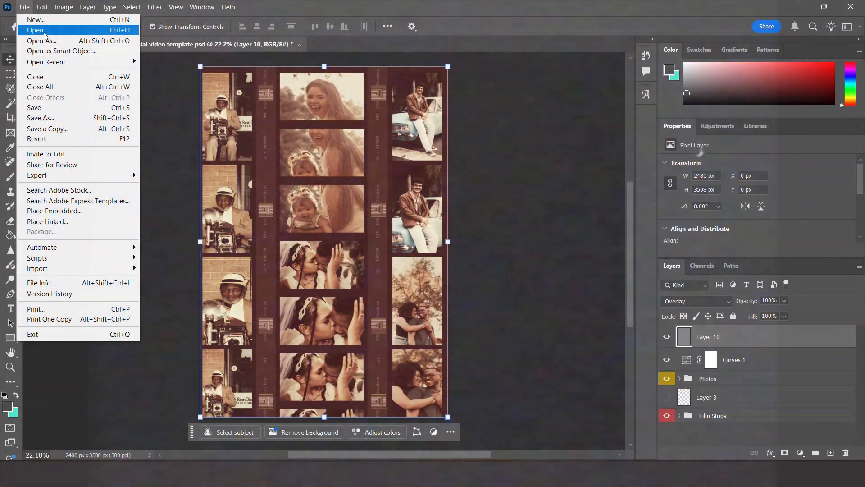
click(45, 31)
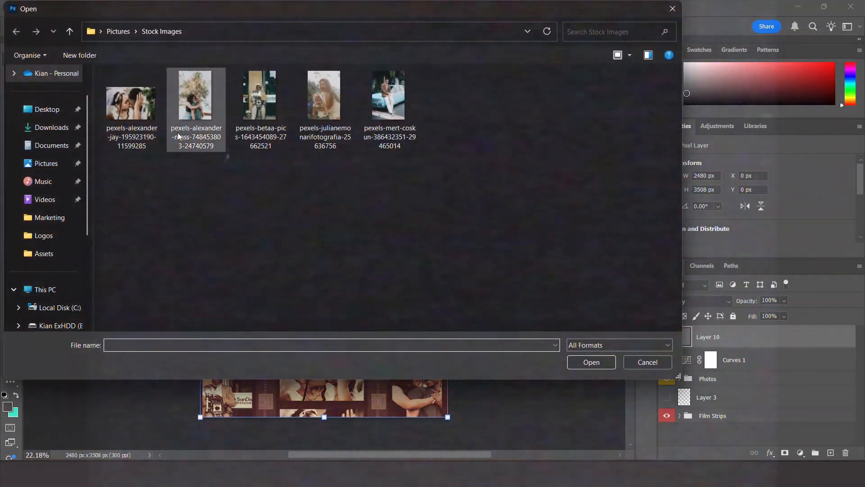
click(43, 255)
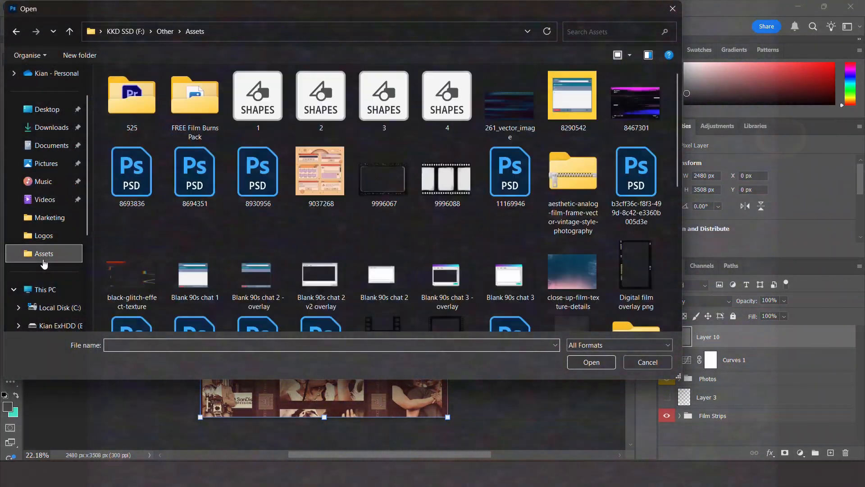
scroll(467, 184, down, 8)
scroll(464, 183, up, 8)
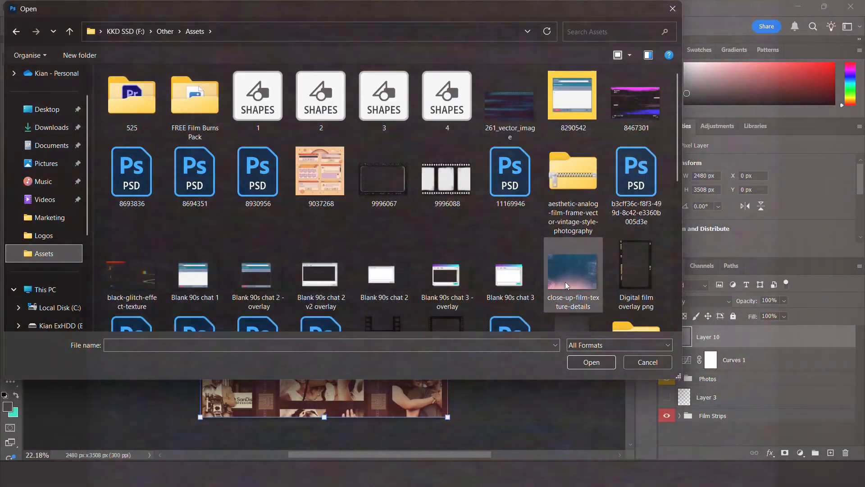
click(566, 282)
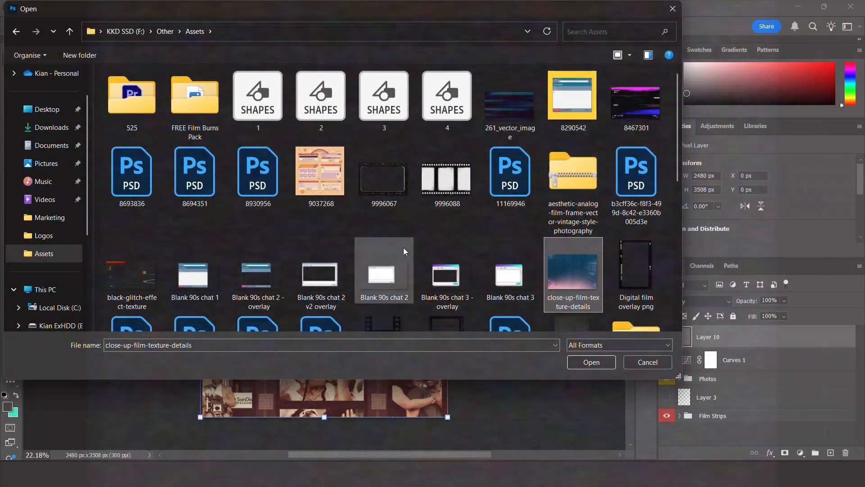
scroll(467, 216, down, 5)
scroll(466, 216, up, 2)
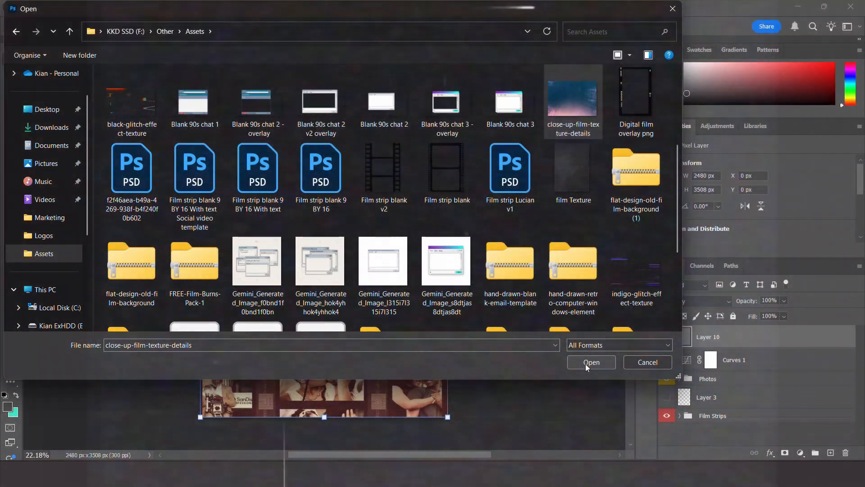
click(588, 362)
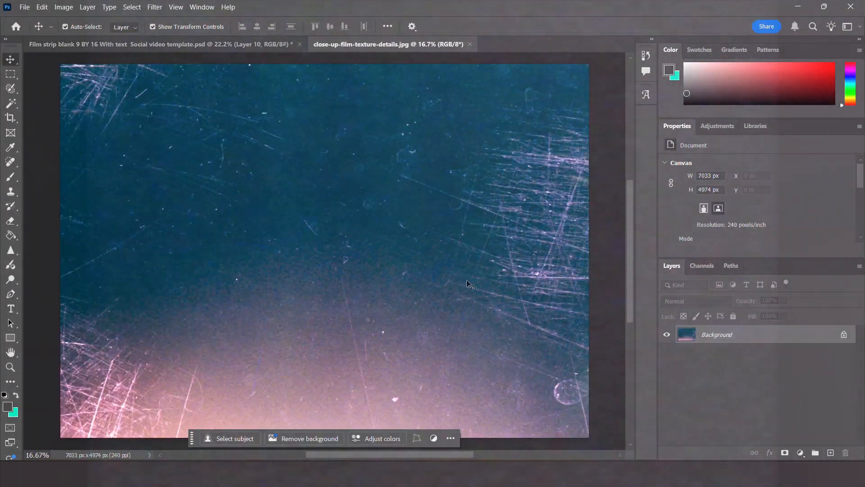
- Bring the film texture image into the film strip document as the topmost layer and set its blend mode to Screen
drag(426, 261, 365, 228)
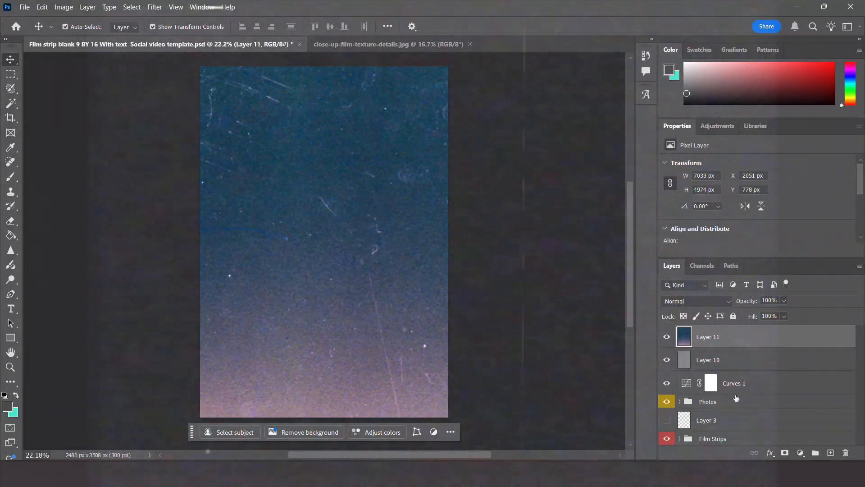
click(702, 301)
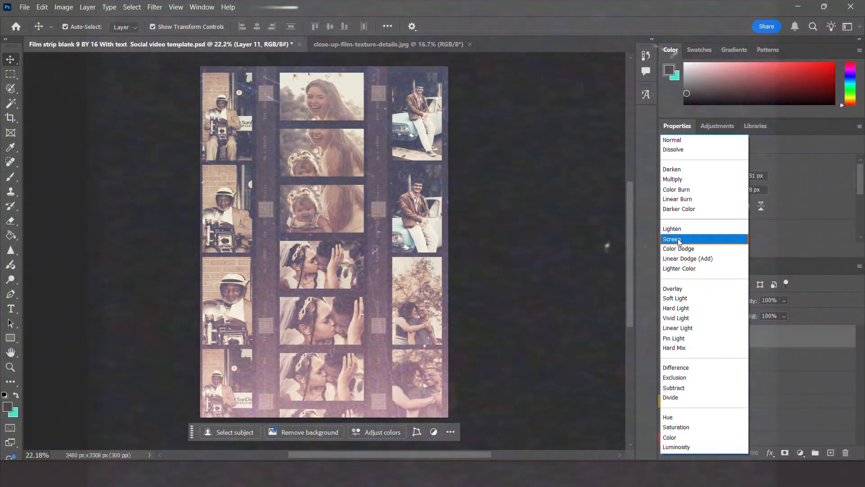
click(679, 240)
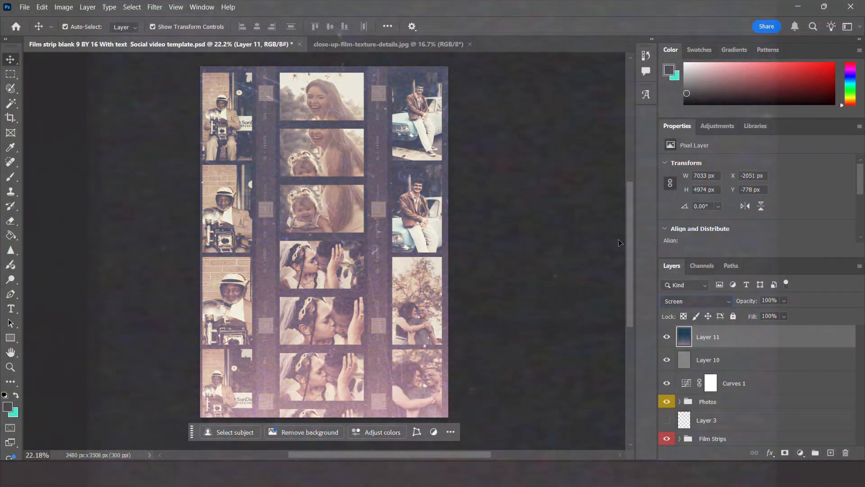
- Rotate the film texture layer by about 90° and resize it to about 2489 x 3508 px so it covers the whole canvas
drag(332, 309, 317, 272)
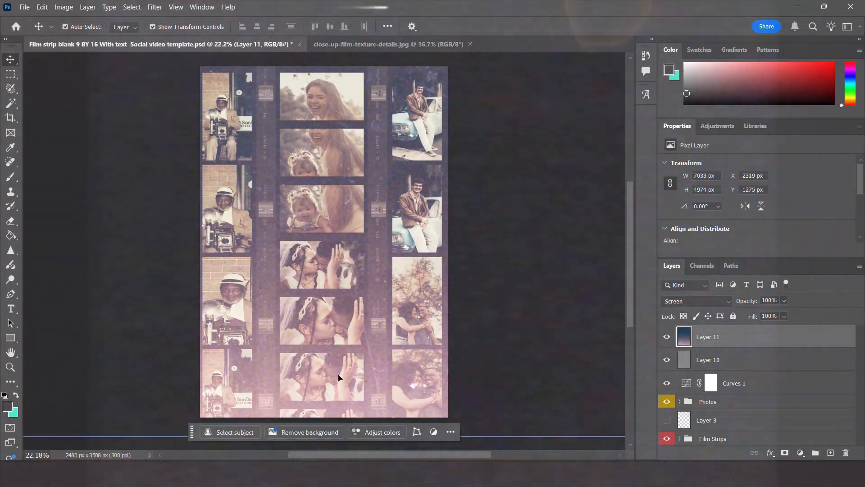
scroll(336, 374, down, 3)
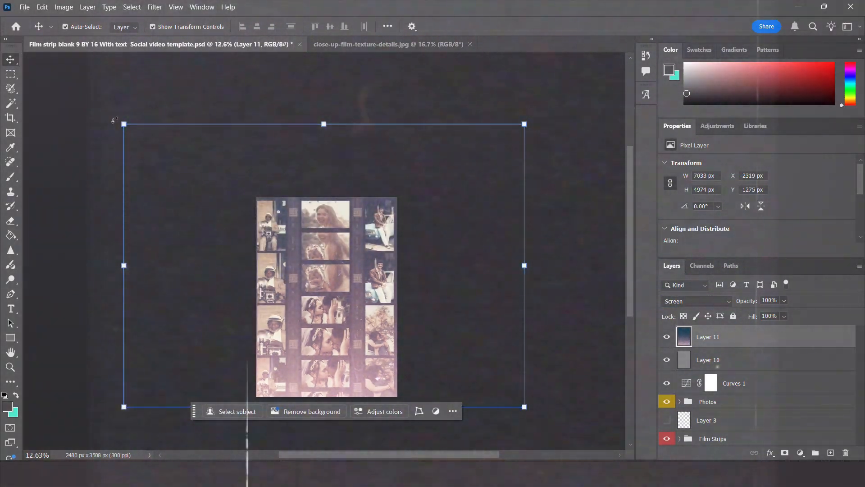
drag(115, 120, 412, 136)
drag(345, 278, 331, 276)
drag(452, 64, 394, 197)
scroll(412, 227, down, 3)
drag(165, 414, 252, 347)
scroll(308, 361, up, 3)
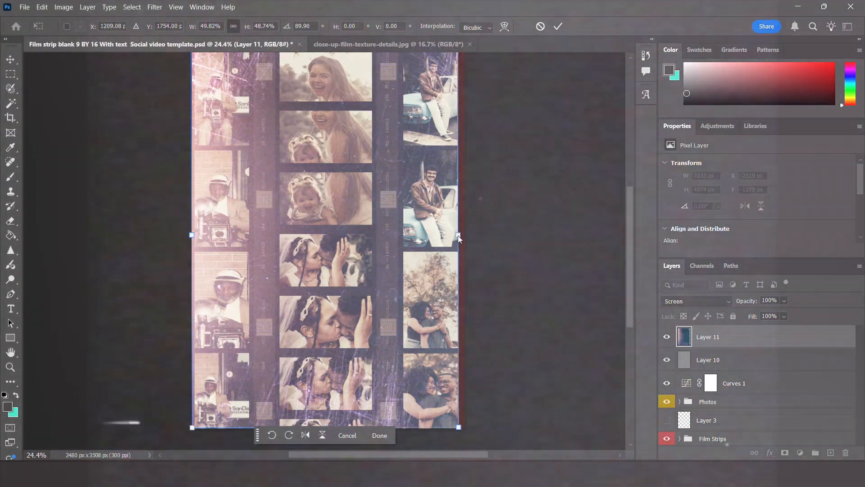
drag(458, 236, 463, 235)
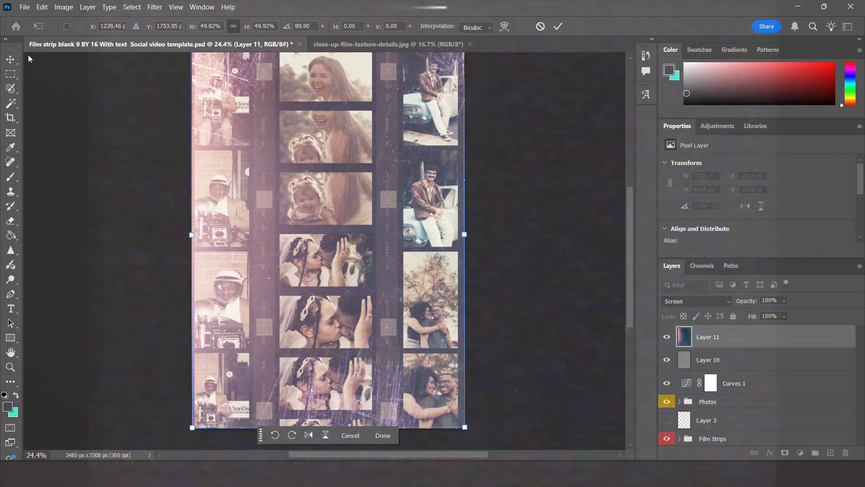
click(14, 60)
scroll(293, 230, up, 5)
scroll(306, 242, down, 6)
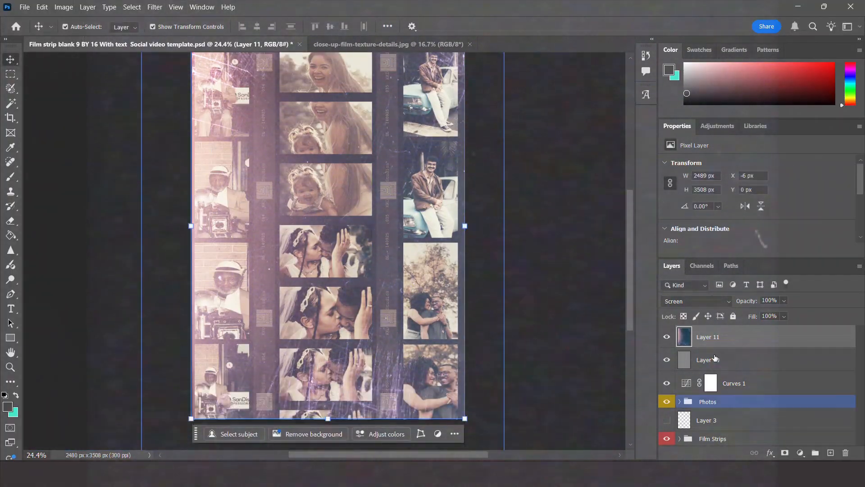
- Lower the film texture layer's opacity to soften the scratches and light leak over the photos, and deselect the layer
click(785, 301)
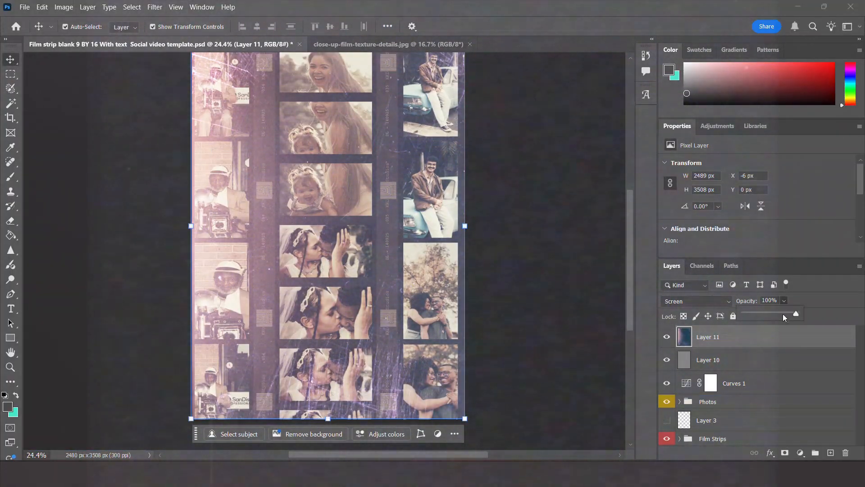
click(770, 312)
drag(770, 313, 777, 313)
click(534, 311)
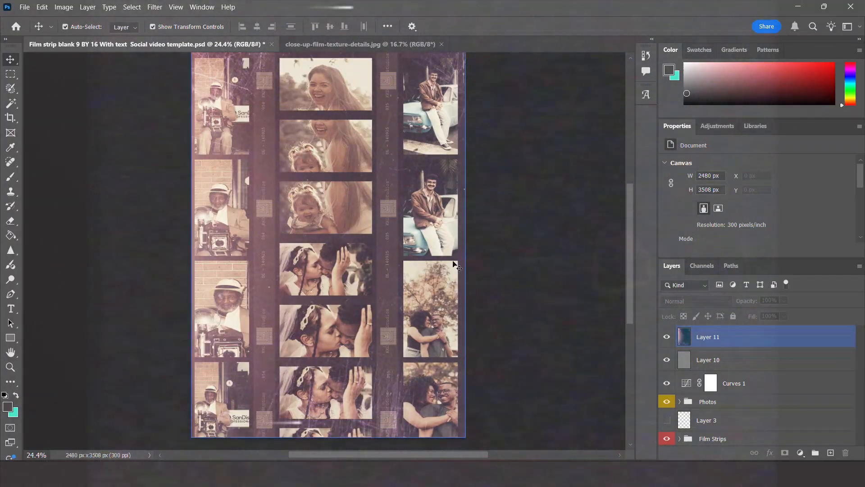
scroll(489, 223, up, 1)
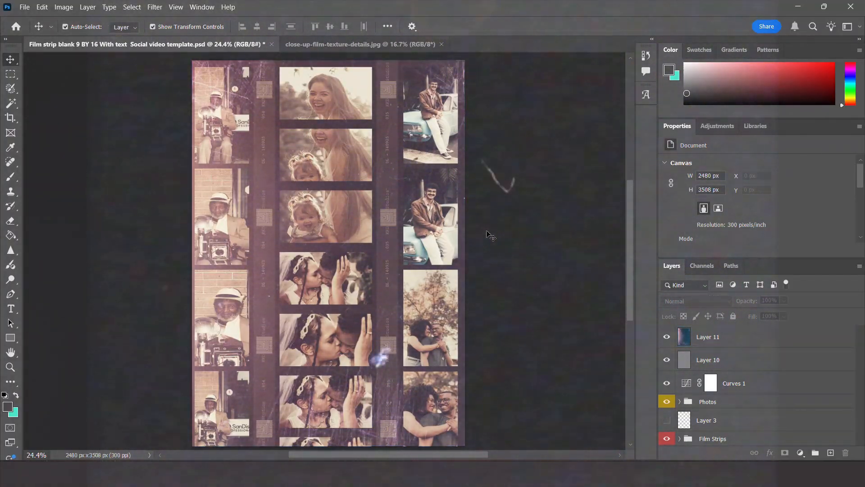
scroll(496, 239, down, 1)
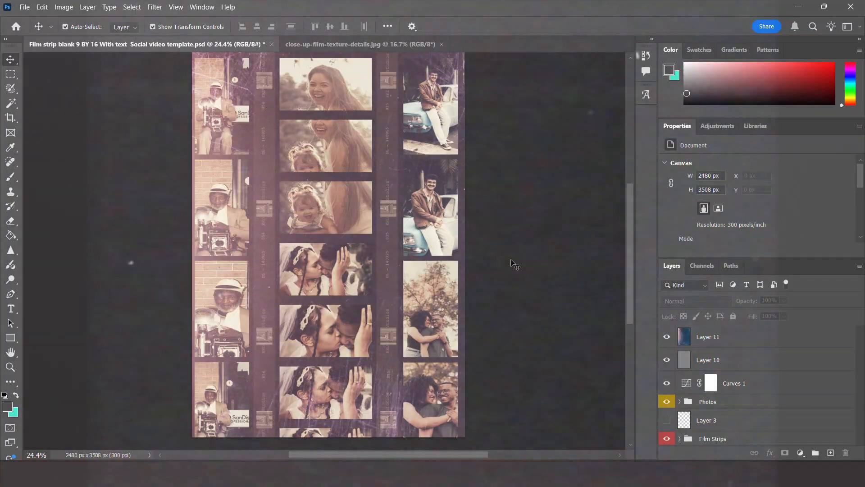